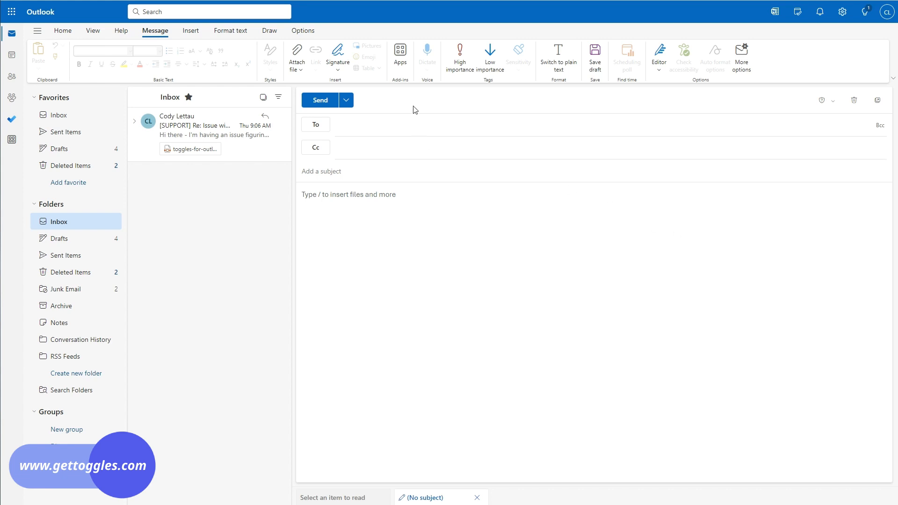
# Step: Launch Toggles for Outlook from Apps and go to its Manage Rules page from the menu
pyautogui.click(400, 53)
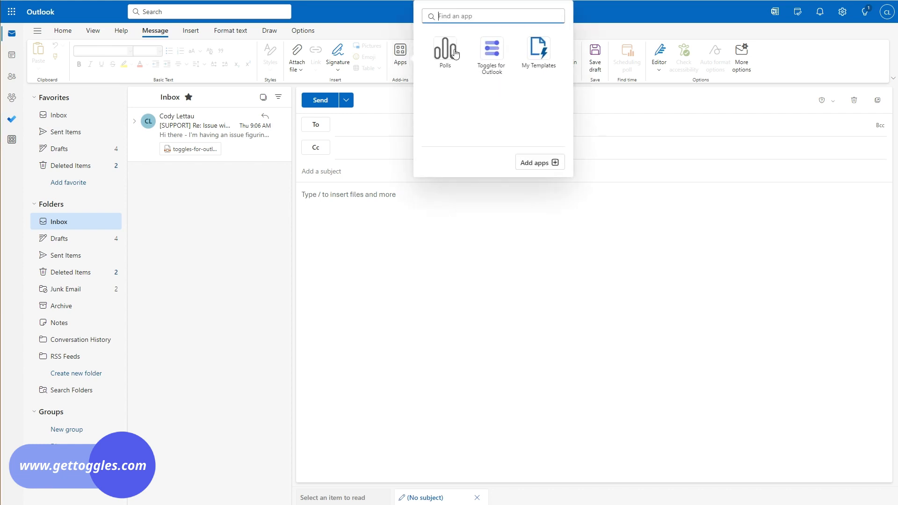
pyautogui.click(486, 52)
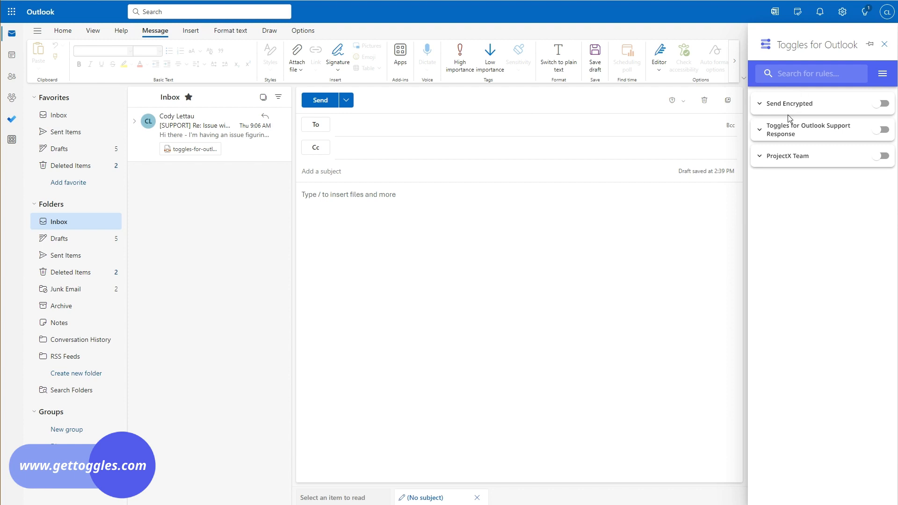
pyautogui.click(883, 74)
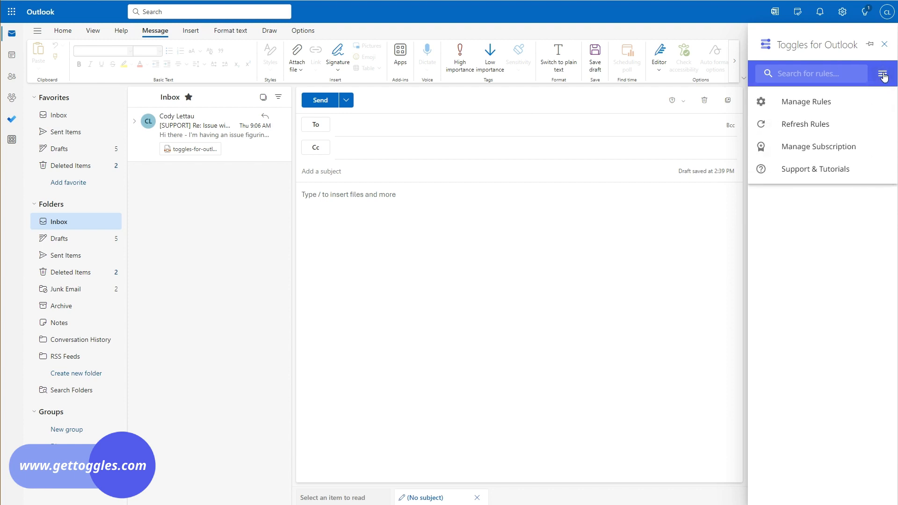
pyautogui.click(814, 103)
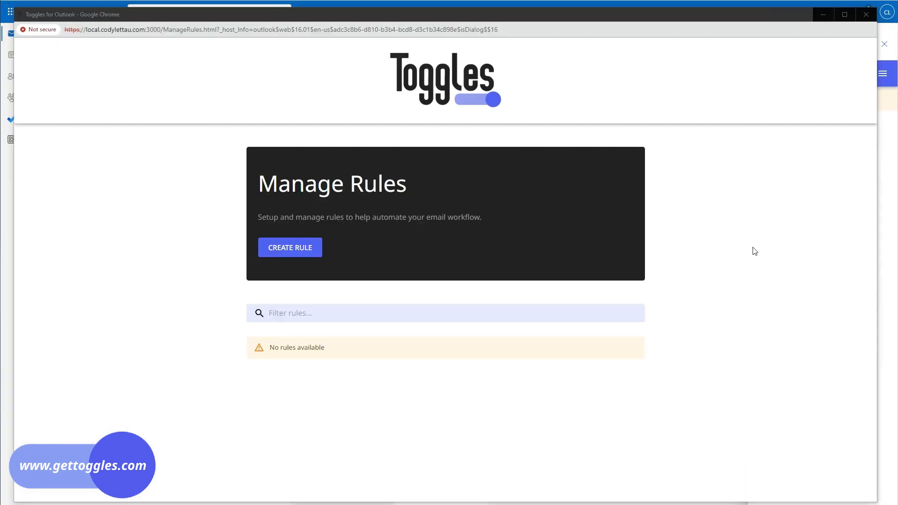
# Step: Start a new rule draft and add a default Subject Tag action
pyautogui.click(300, 257)
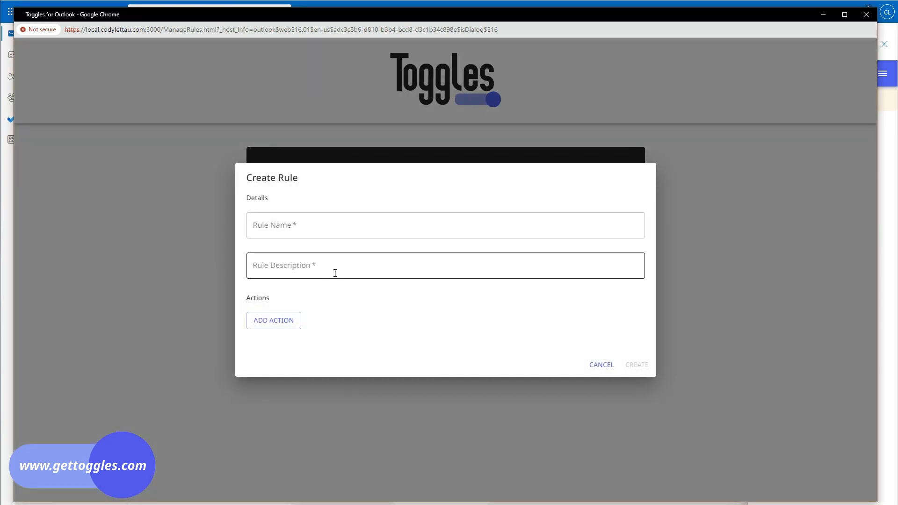
pyautogui.click(286, 324)
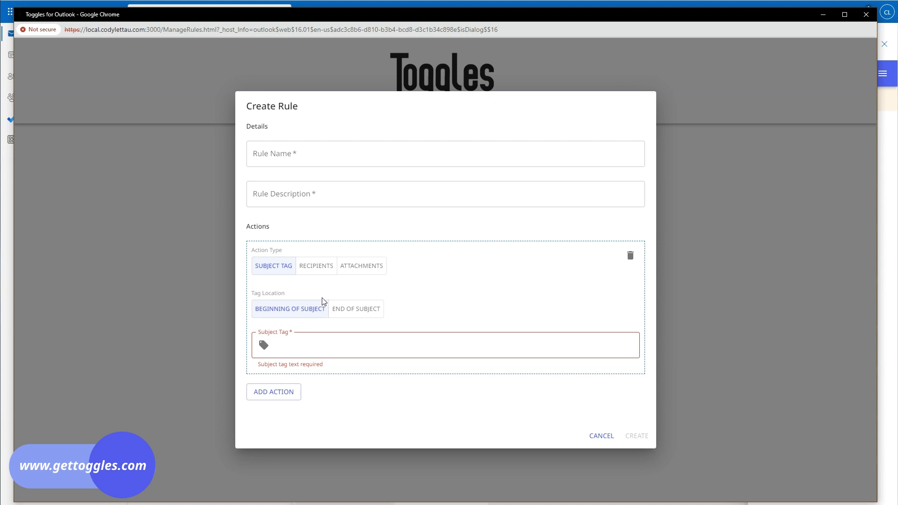
# Step: Try entering a [SECURE] subject tag, then delete it
pyautogui.click(321, 348)
pyautogui.write('[')
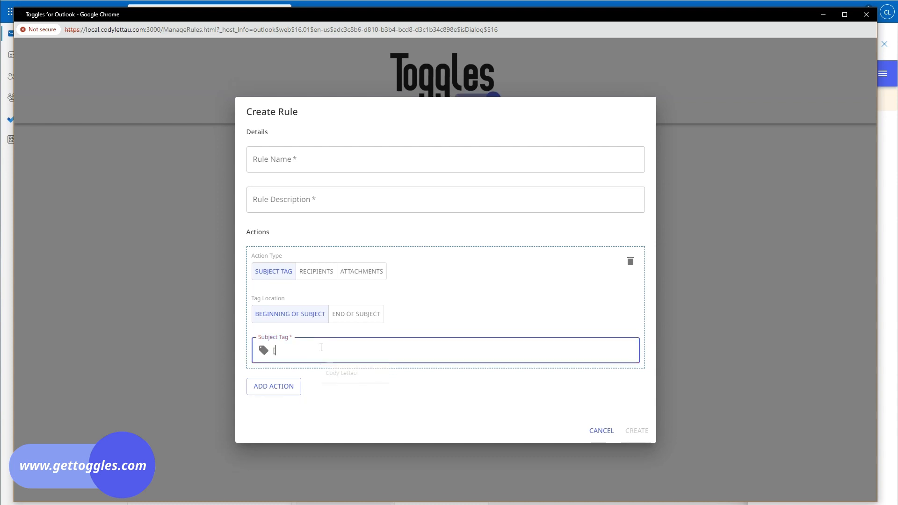
pyautogui.write('SECURE]')
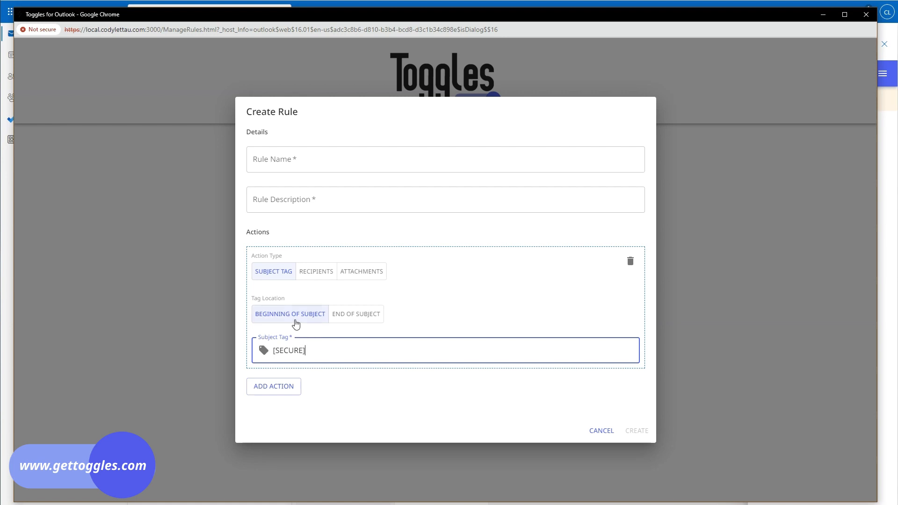
pyautogui.moveTo(336, 355); pyautogui.dragTo(176, 339)
pyautogui.press('BackSpace')
# Step: Switch the first action to Recipients and add three empty email entries
pyautogui.click(325, 275)
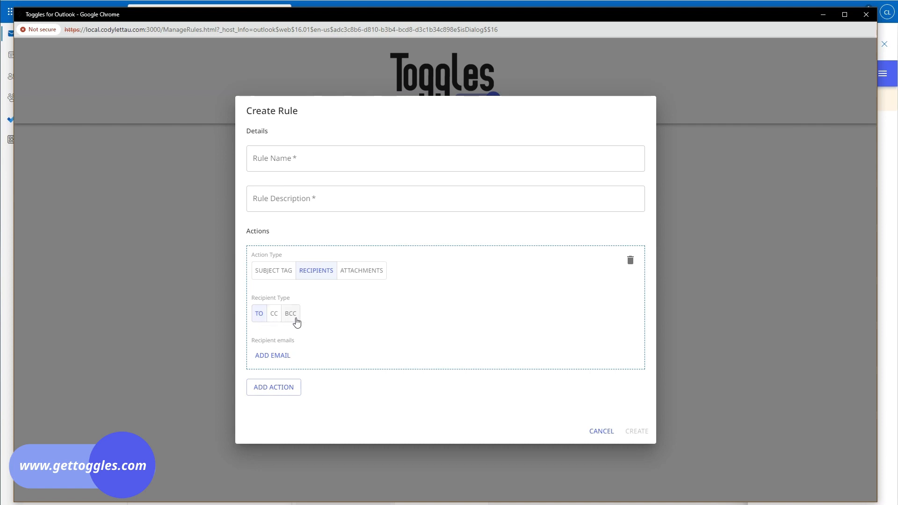
pyautogui.click(278, 358)
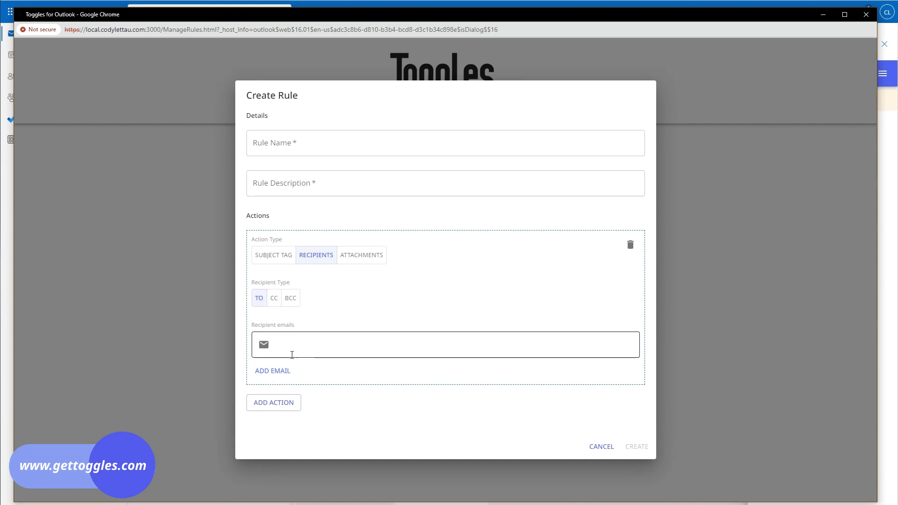
pyautogui.click(292, 355)
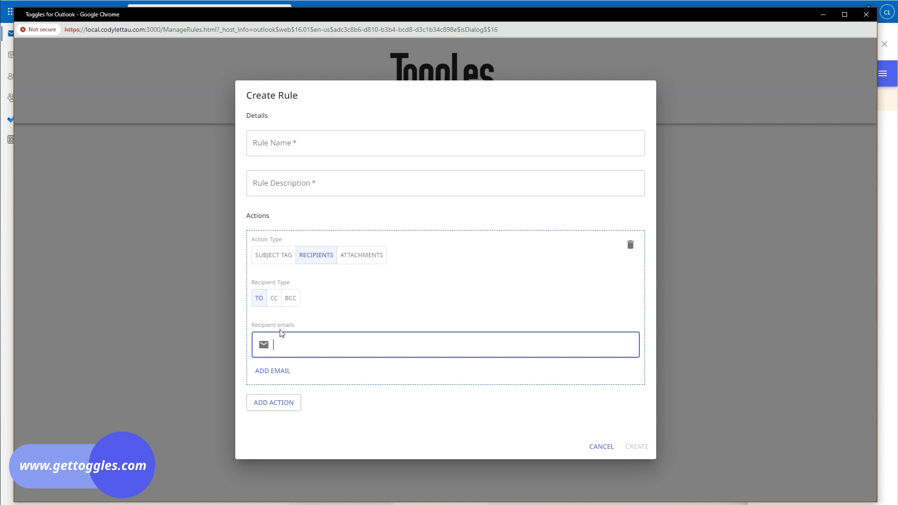
pyautogui.click(276, 373)
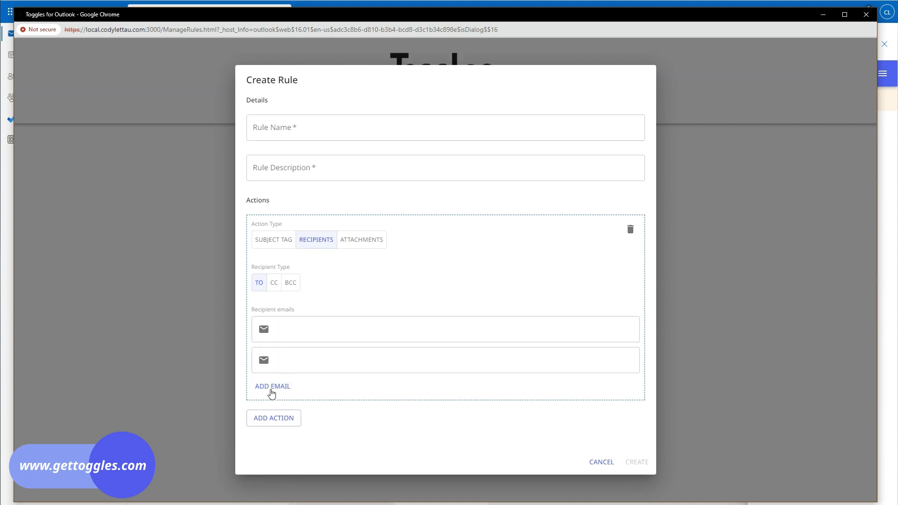
pyautogui.click(272, 386)
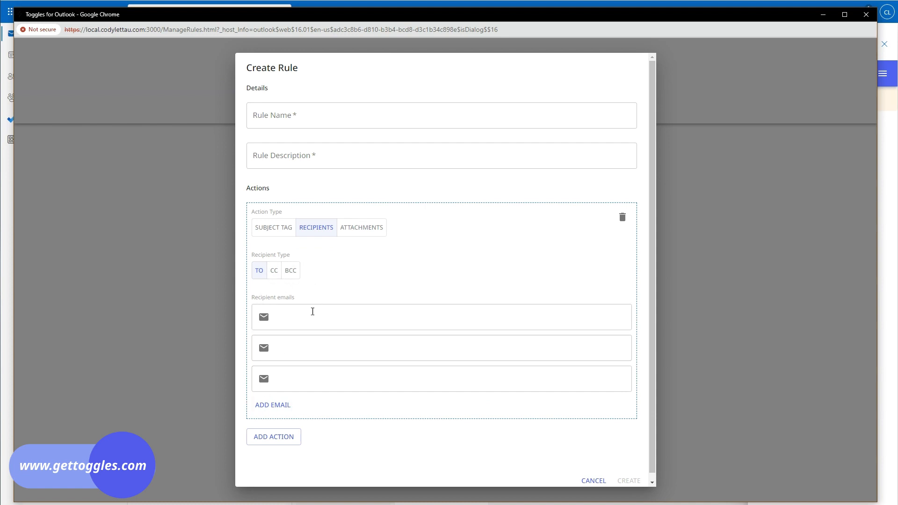
# Step: Add a second action set to CC Recipients and change the first action to Attachments
pyautogui.click(273, 438)
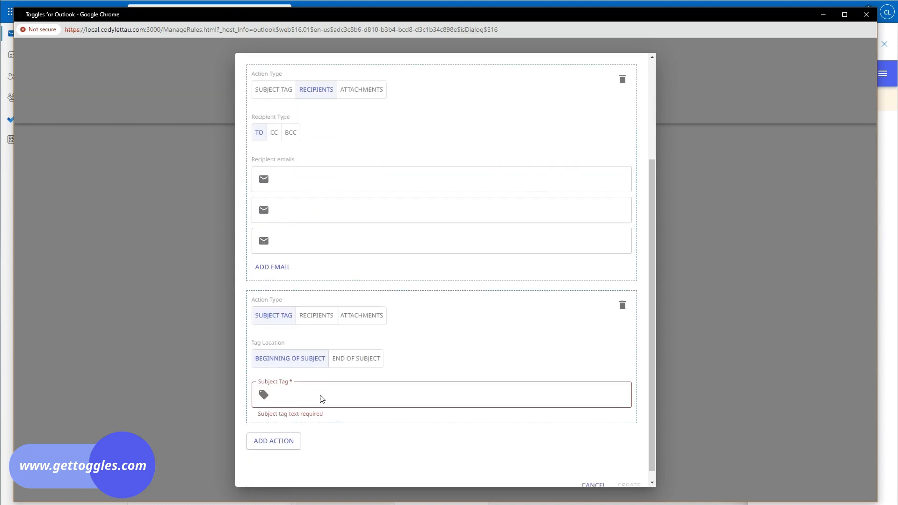
pyautogui.click(312, 314)
pyautogui.click(274, 357)
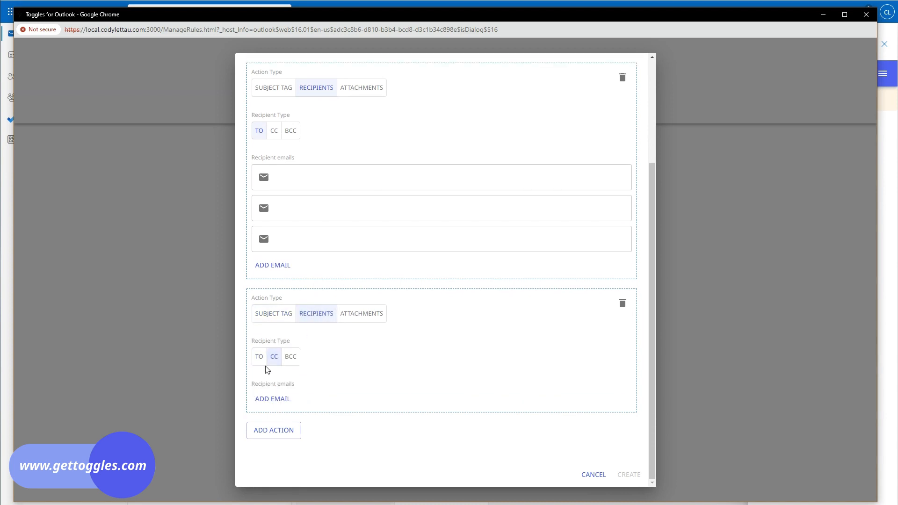
pyautogui.scroll(3, 320, 400)
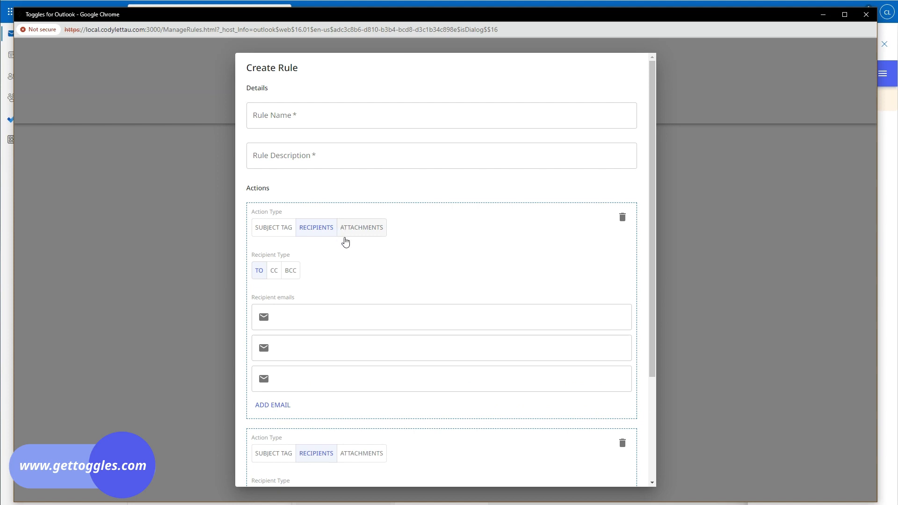
pyautogui.click(360, 232)
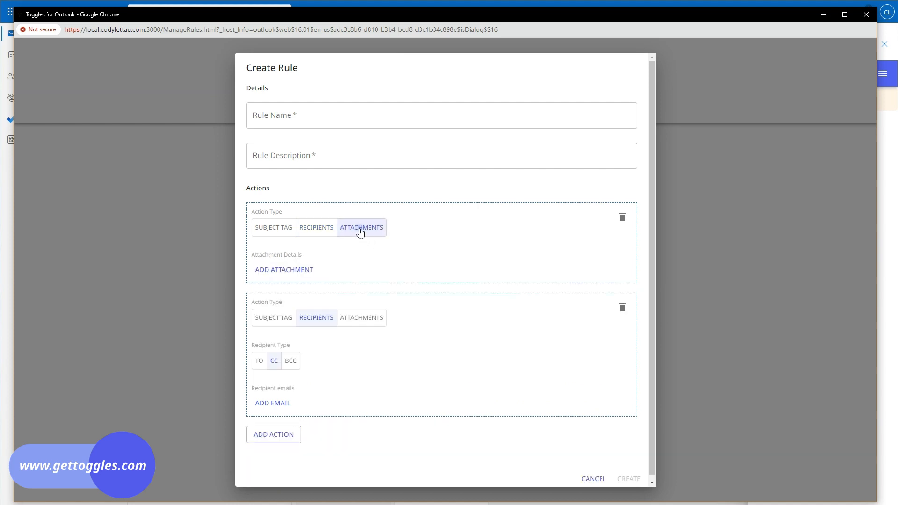
# Step: Add two attachment entries to the draft and try out their name and link fields
pyautogui.click(295, 275)
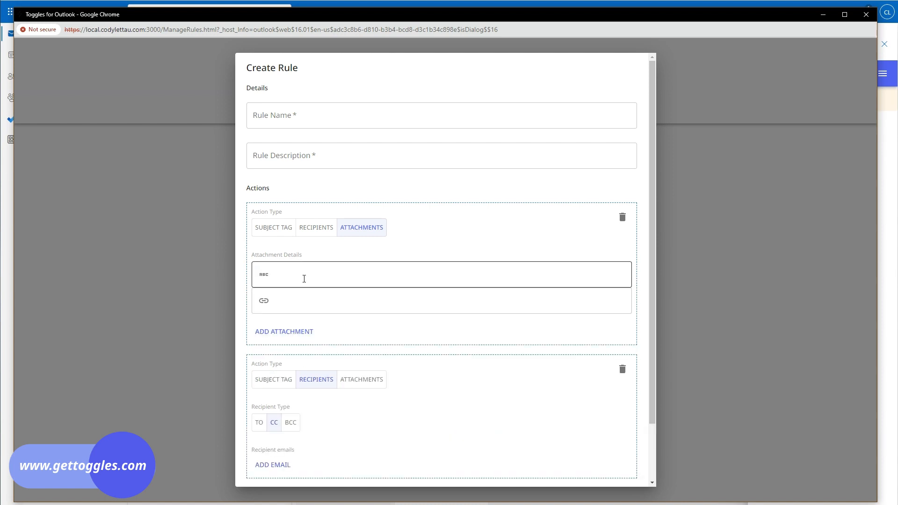
pyautogui.click(304, 278)
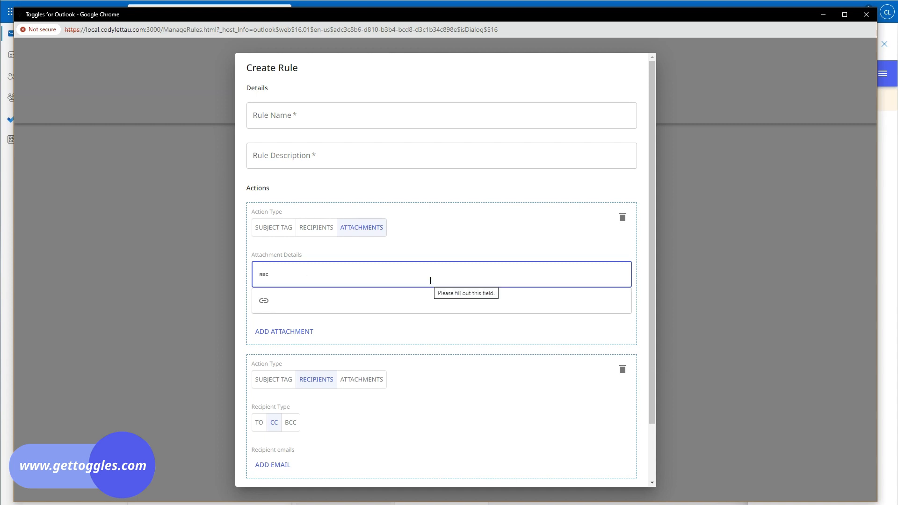
pyautogui.click(296, 307)
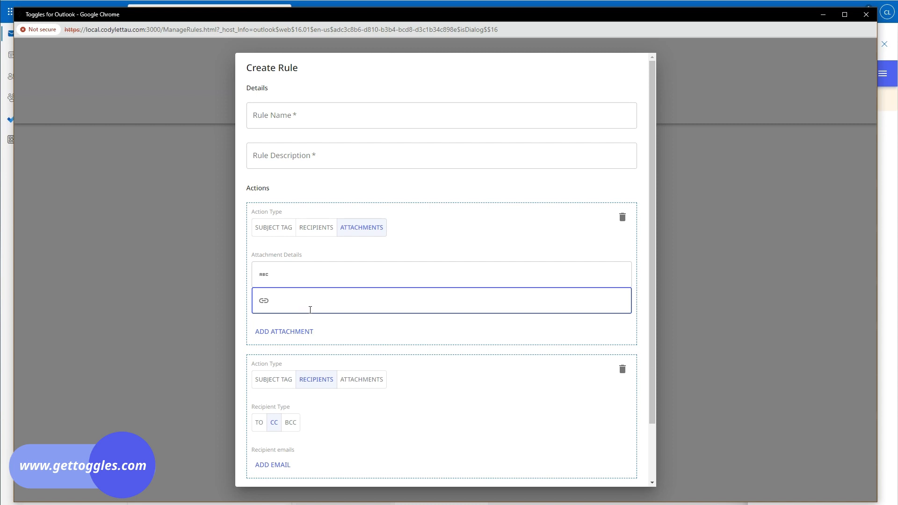
pyautogui.scroll(-2, 311, 309)
pyautogui.click(281, 267)
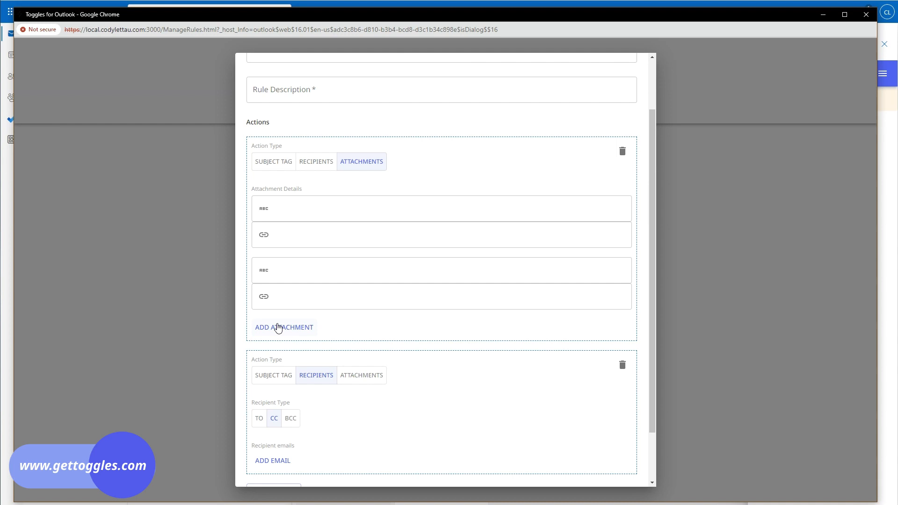
pyautogui.click(295, 299)
pyautogui.scroll(2, 295, 296)
pyautogui.click(317, 294)
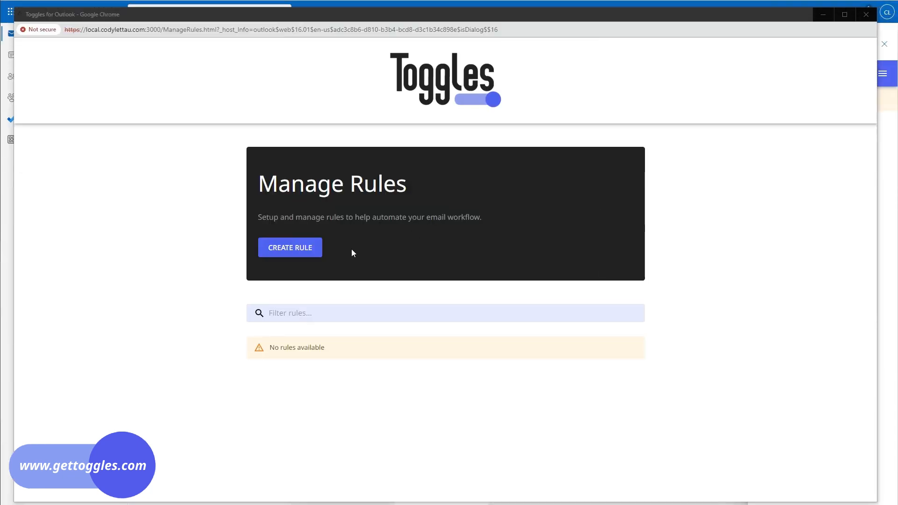
# Step: Start a new rule named 'Send Securely', described 'Add [SECURE] tag to subject'
pyautogui.click(301, 252)
pyautogui.click(315, 225)
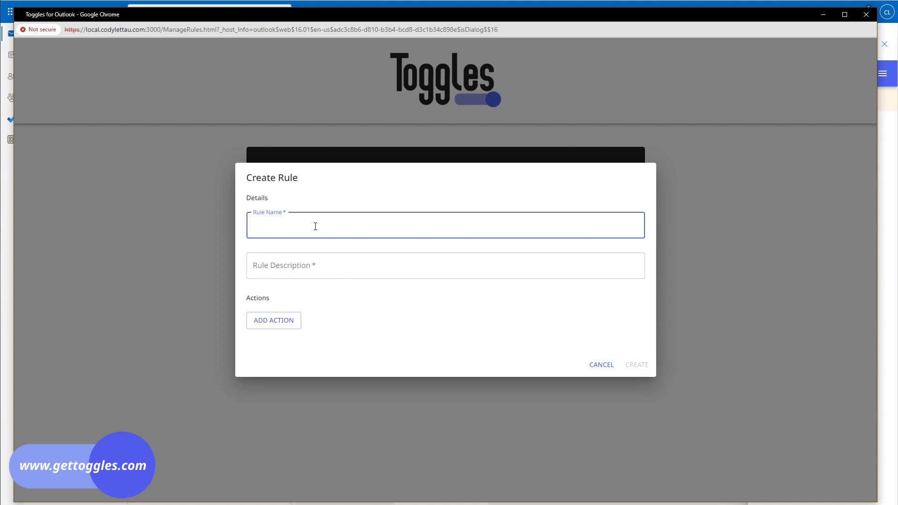
pyautogui.write('Send Securely')
pyautogui.press('Tab')
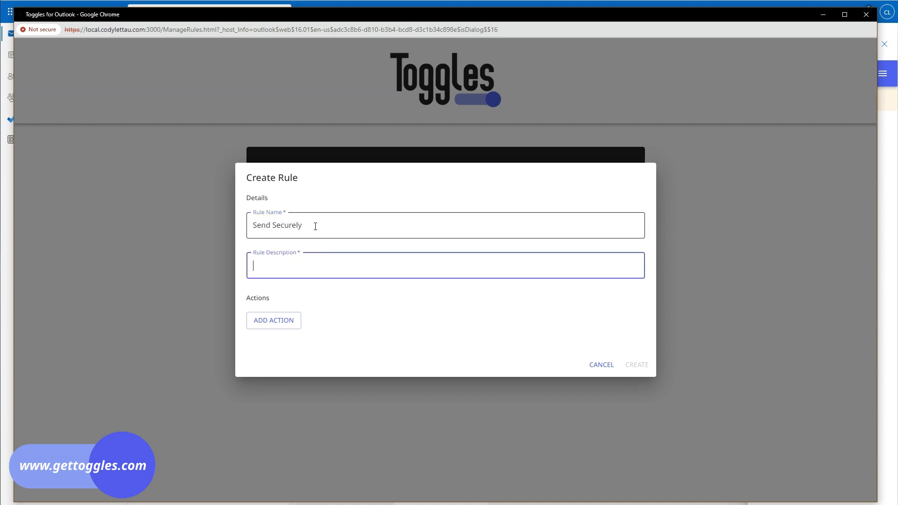
pyautogui.write('Add [SECURE] tag to subject')
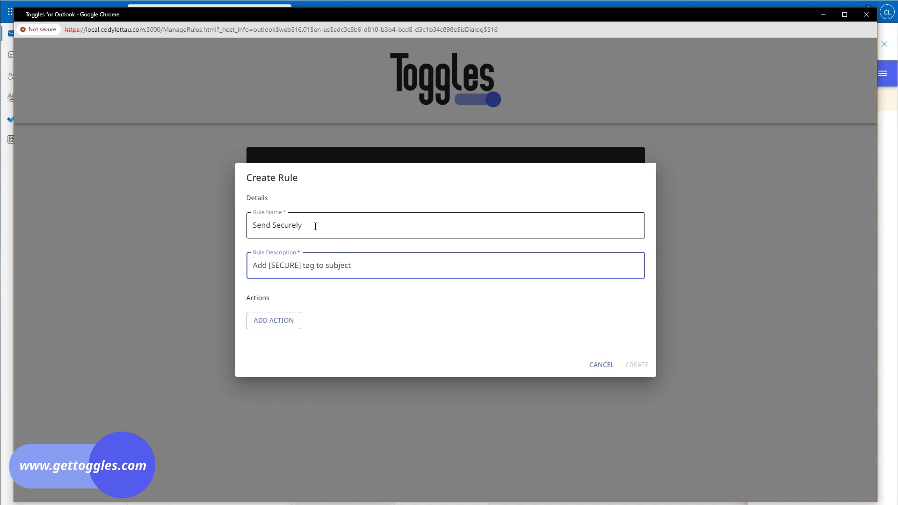
# Step: Give it a Subject Tag action of [SECURE] and save the rule
pyautogui.click(278, 325)
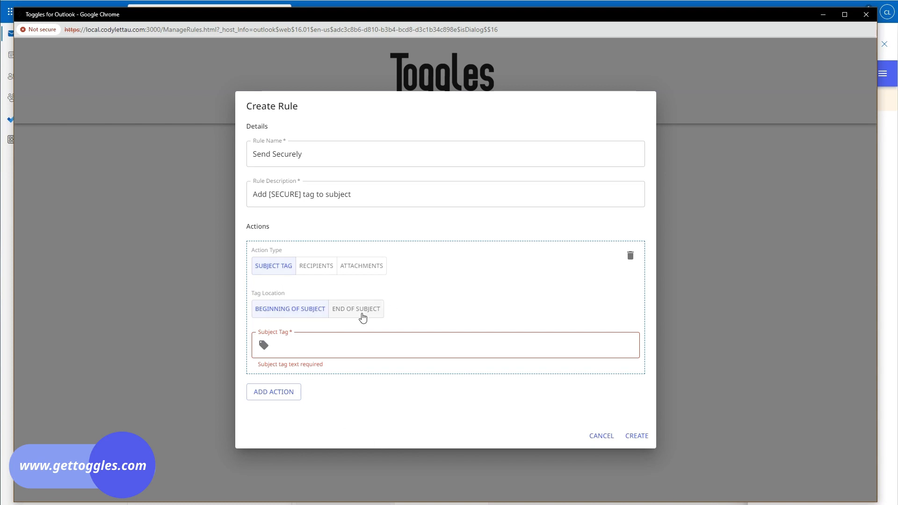
pyautogui.click(372, 346)
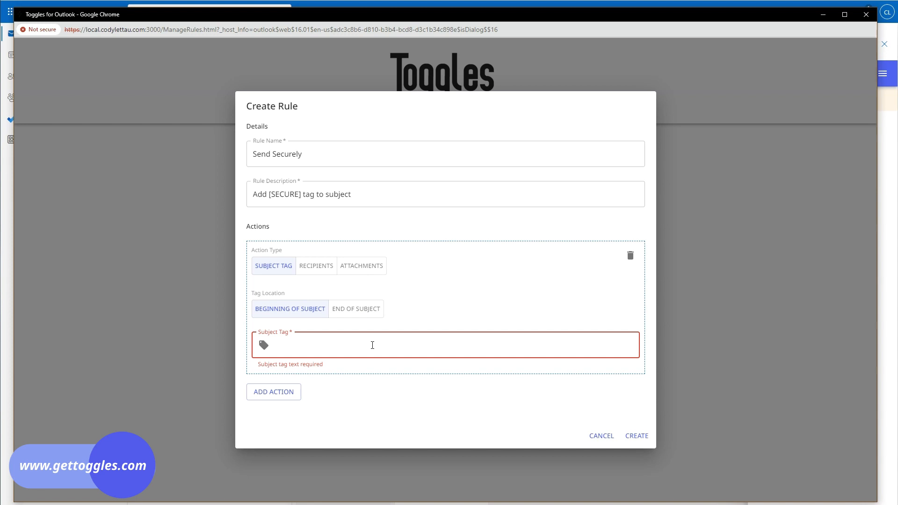
pyautogui.write('[SECURE]')
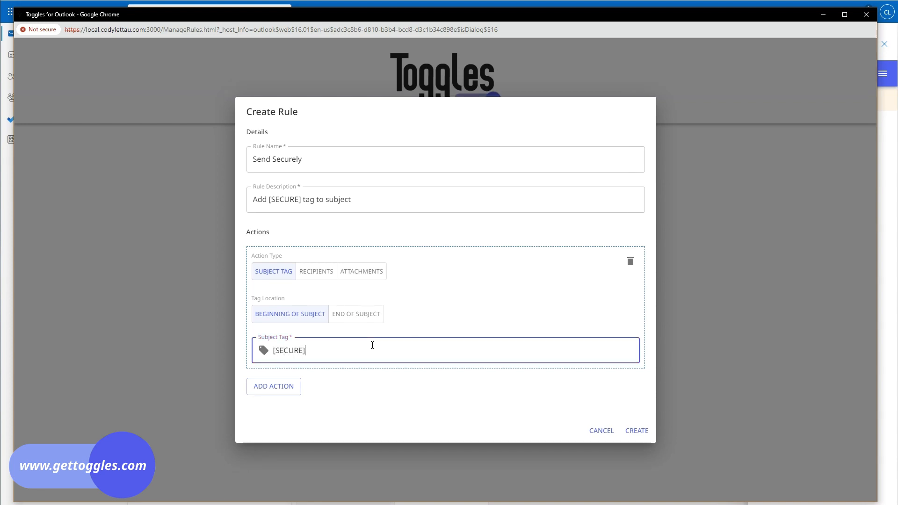
pyautogui.click(632, 434)
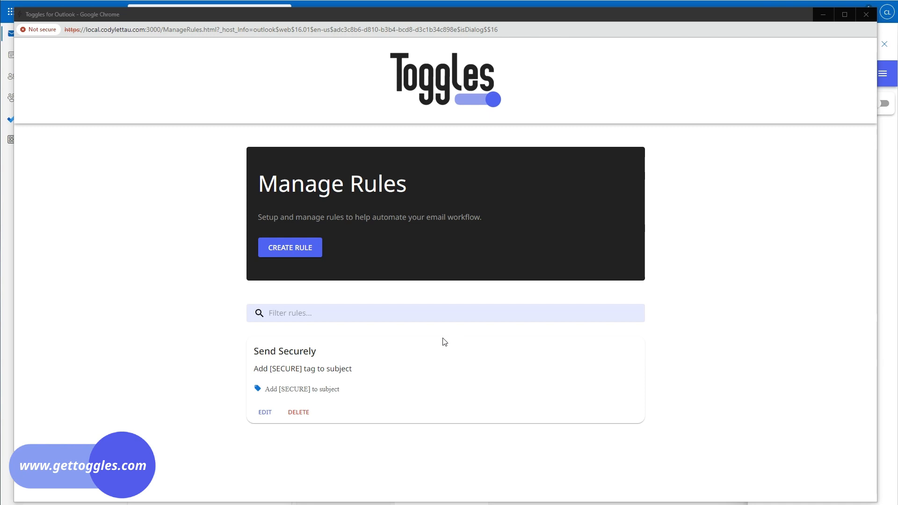
# Step: Start a rule named 'ProjectX Team', described 'Add recipients of the ProjectX team to email'
pyautogui.click(298, 253)
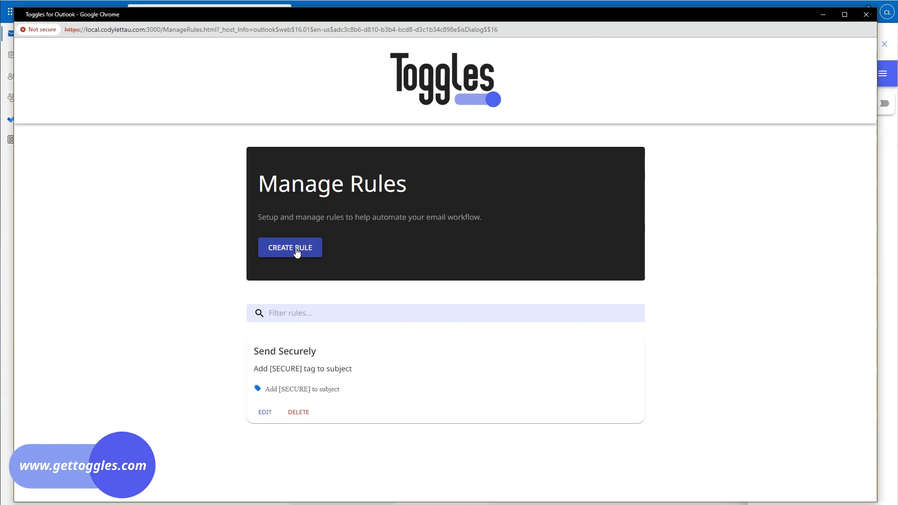
pyautogui.click(310, 227)
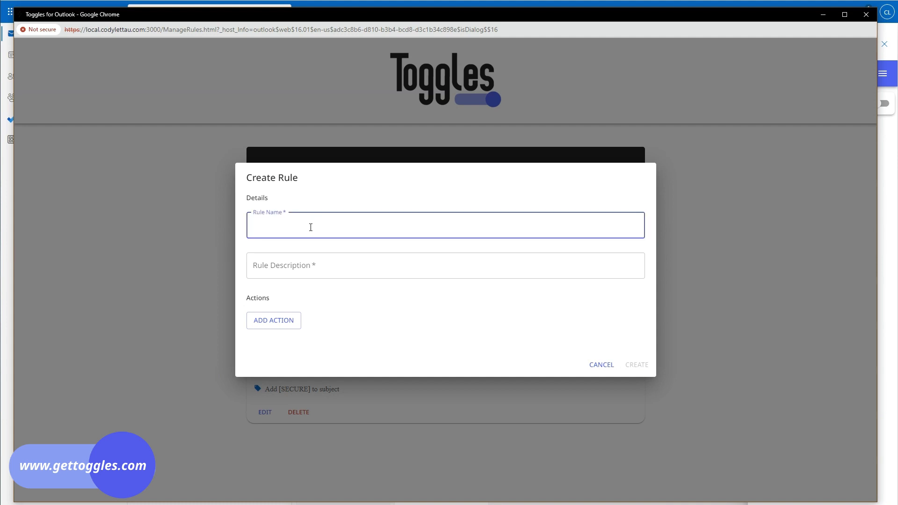
pyautogui.write('ProjectX Team')
pyautogui.press('Tab')
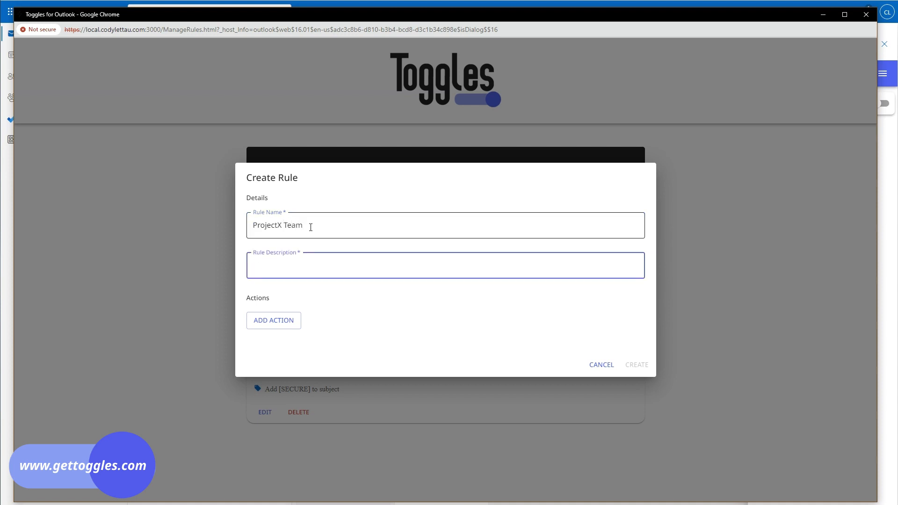
pyautogui.write('Add recipients of the ProjectX team to email')
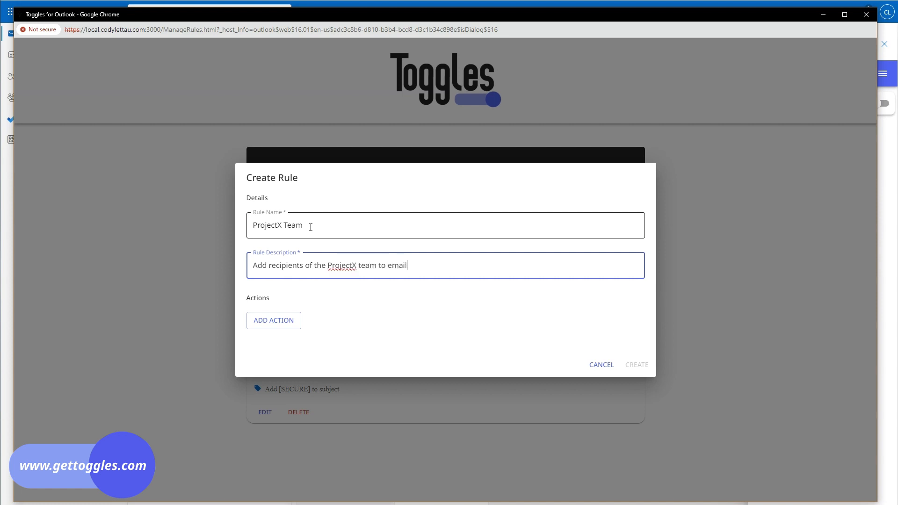
# Step: Add a To Recipients action with three team members' e-mail addresses and save the rule
pyautogui.click(273, 321)
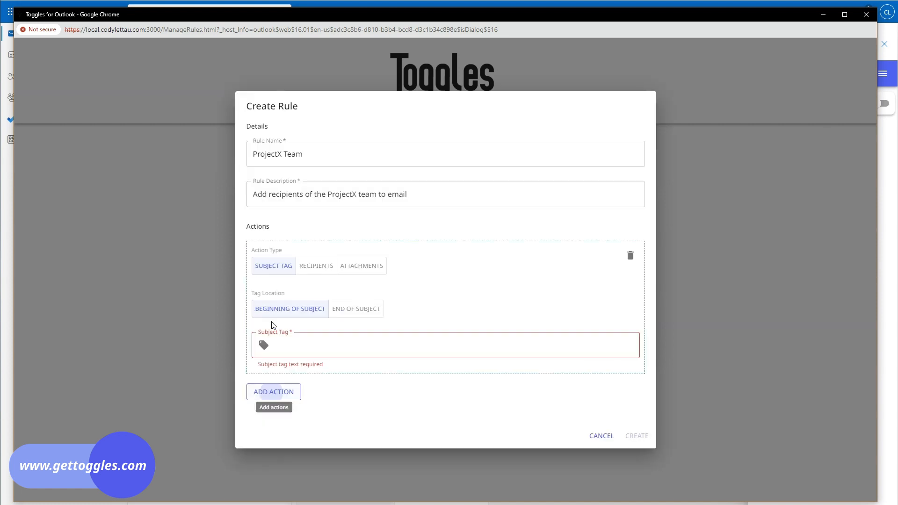
pyautogui.click(313, 271)
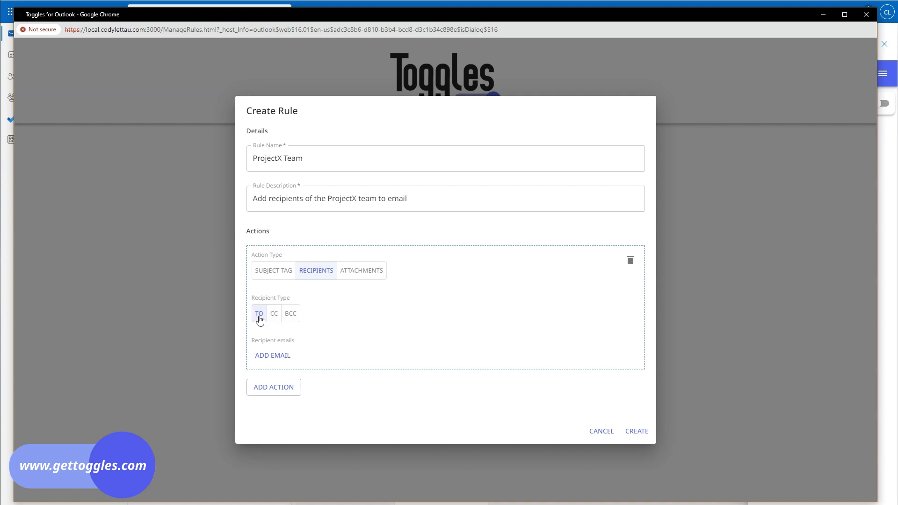
pyautogui.click(266, 358)
pyautogui.click(302, 349)
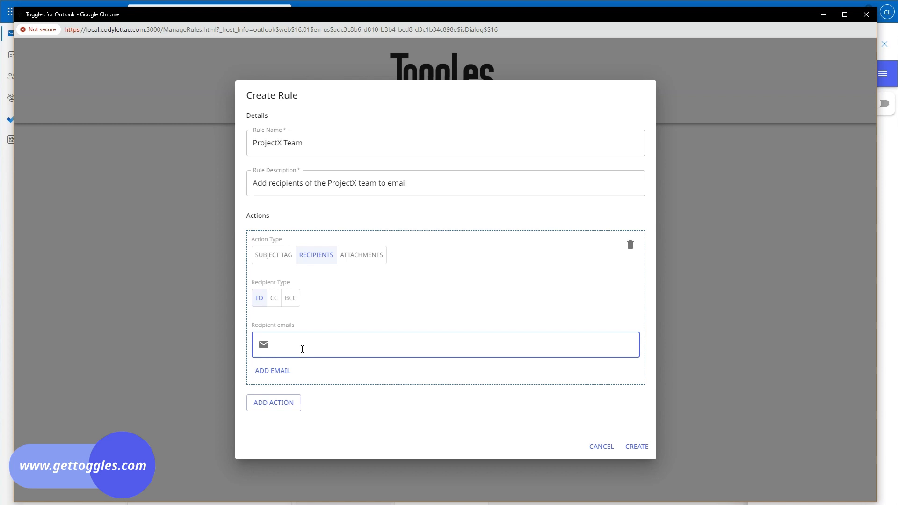
pyautogui.click(284, 372)
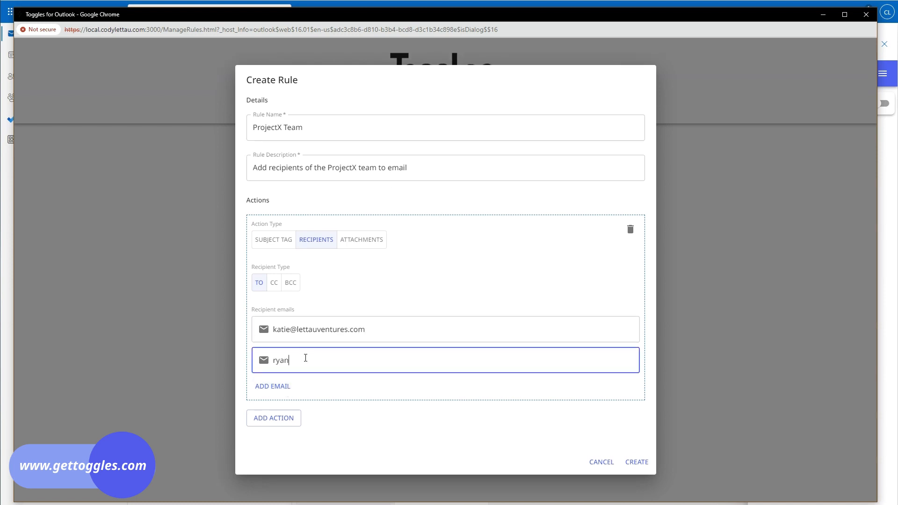
pyautogui.click(272, 386)
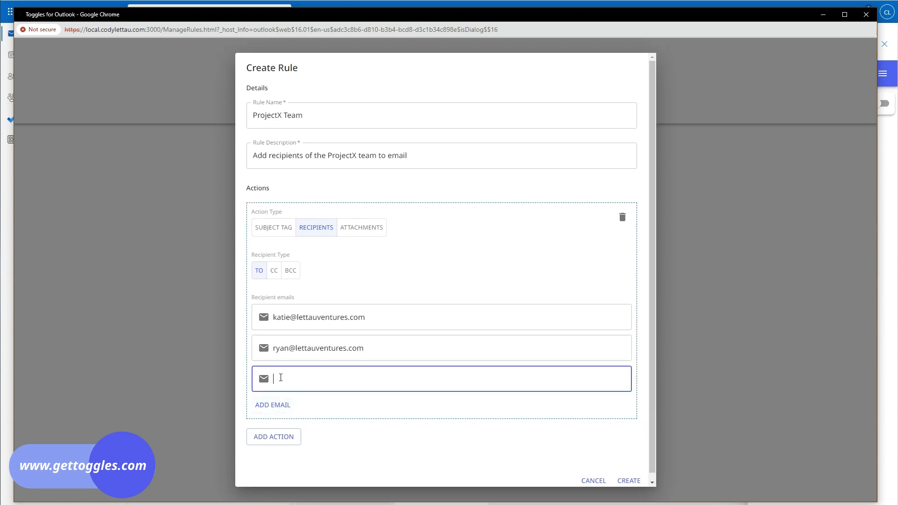
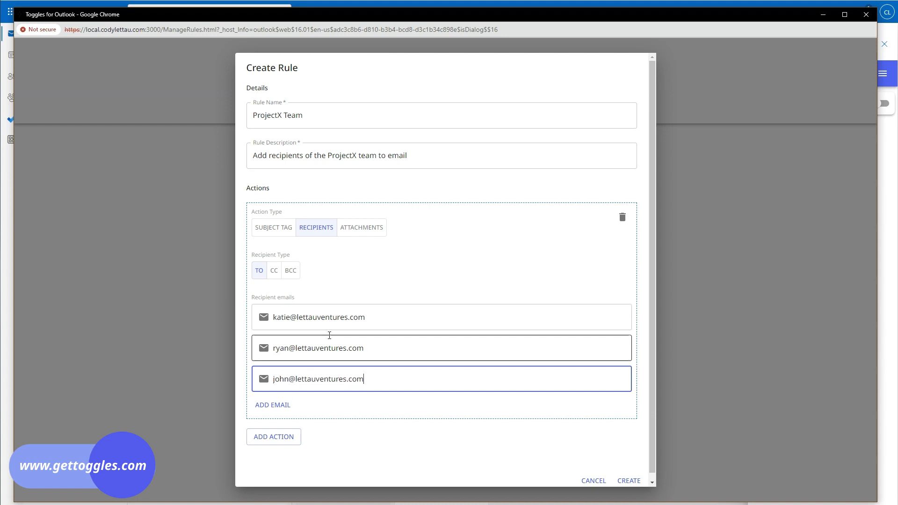
pyautogui.scroll(-1, 515, 384)
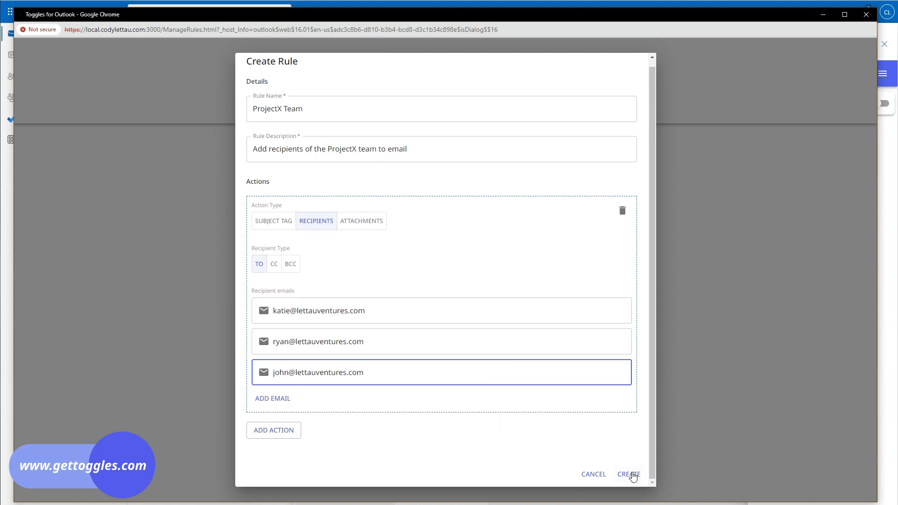
pyautogui.click(632, 475)
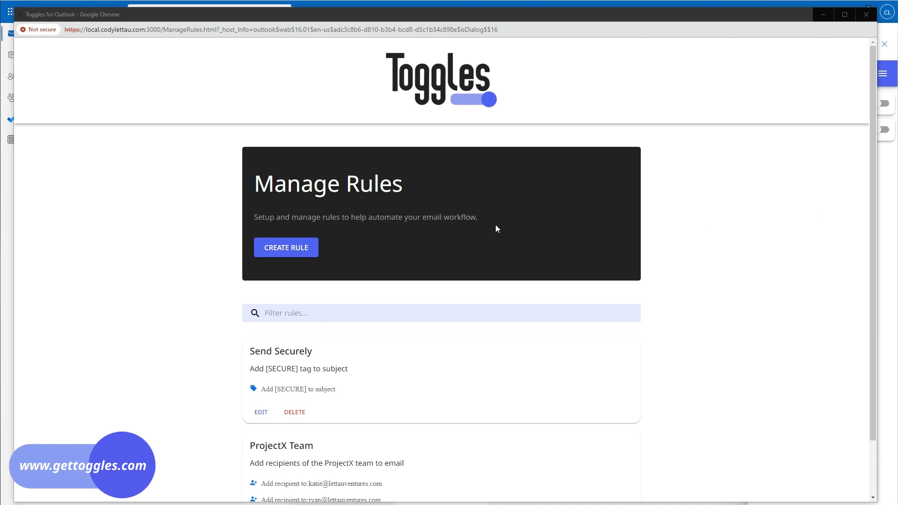
# Step: Open a new rule form, cancel it, then reopen a fresh blank Create Rule form
pyautogui.click(292, 249)
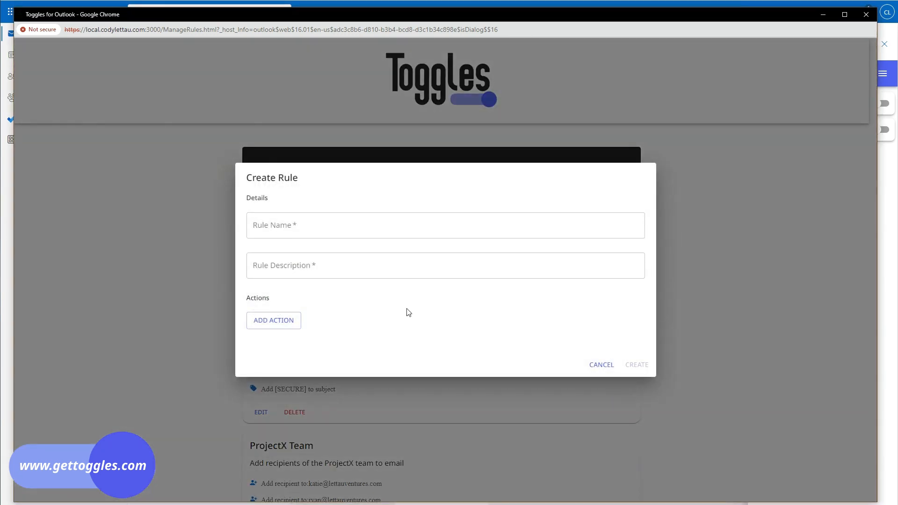
pyautogui.click(323, 230)
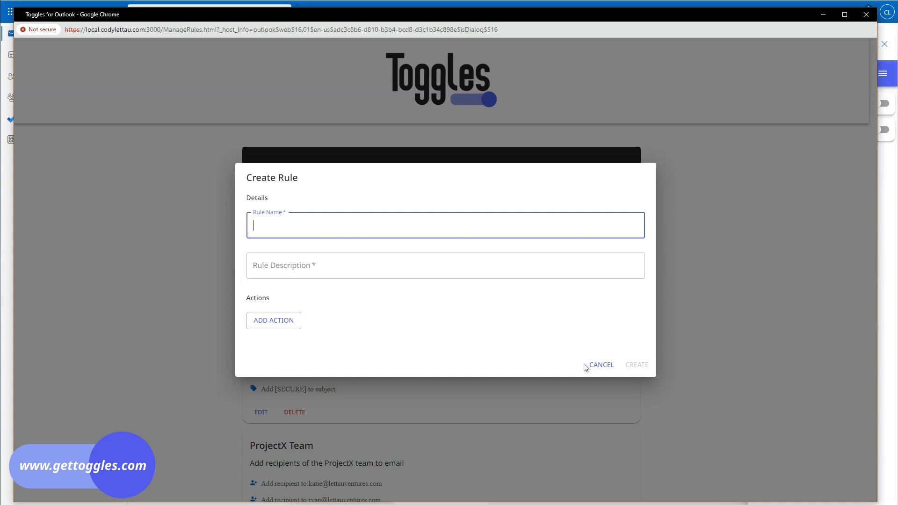
pyautogui.click(597, 366)
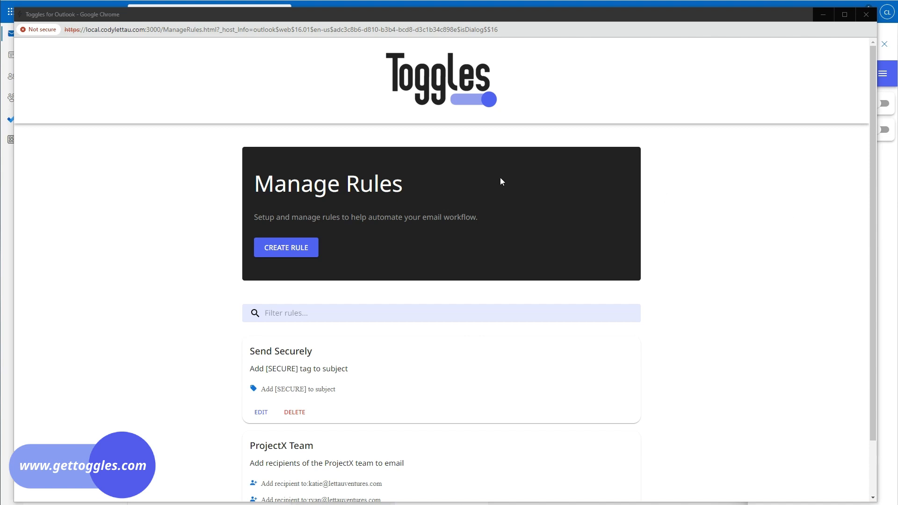
pyautogui.click(301, 252)
# Step: Name the rule 'Toggles for Outlook Support Response', describe it 'Add support docs', and add an action
pyautogui.click(305, 225)
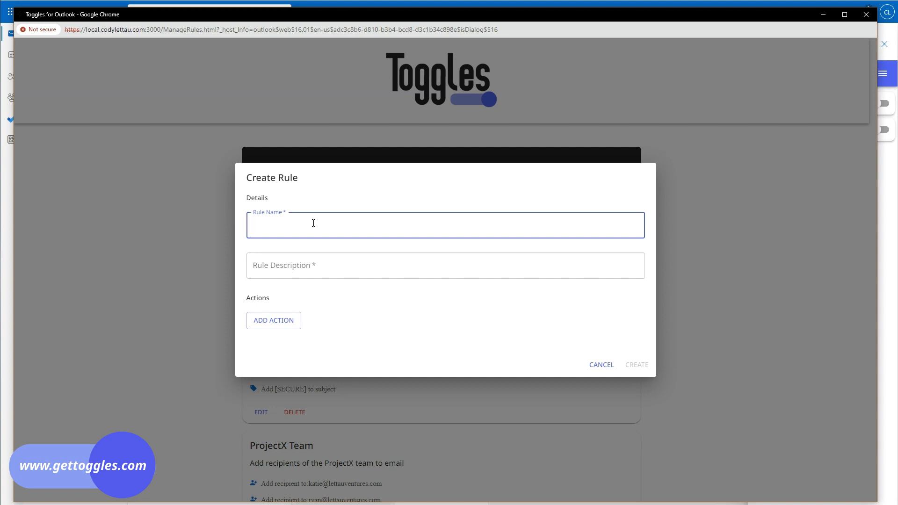
pyautogui.write('Toggles for Outlook Support Response')
pyautogui.press('Tab')
pyautogui.write('Ad')
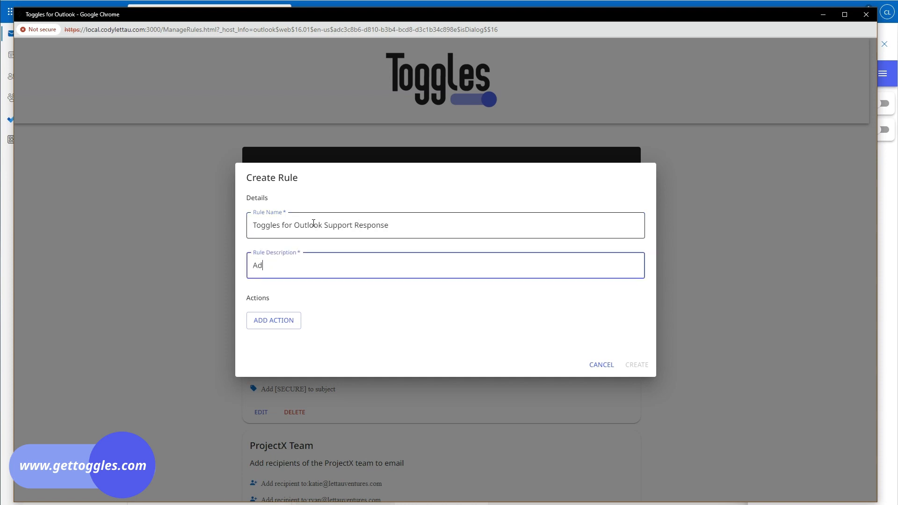
pyautogui.write('d support docs')
pyautogui.click(283, 323)
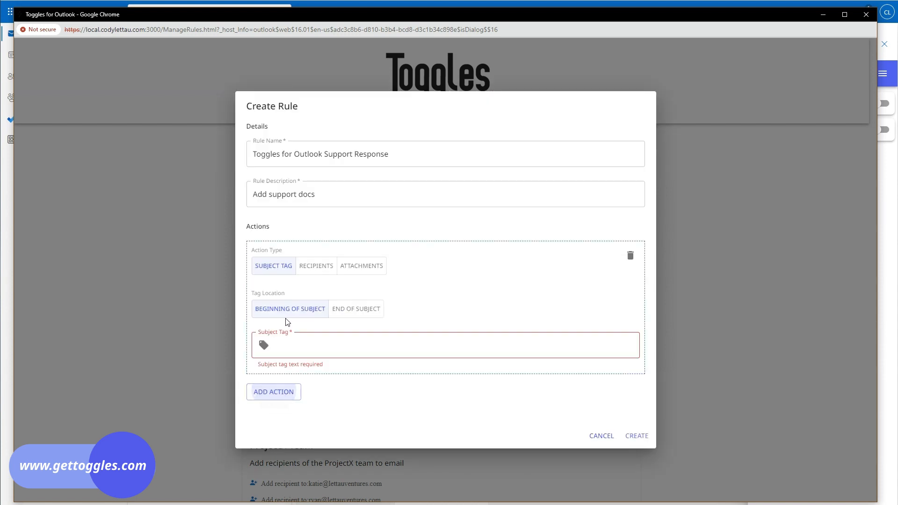
# Step: Make the action attach toggles-for-outlook.pdf with its pasted gettoggles.com support link
pyautogui.click(365, 271)
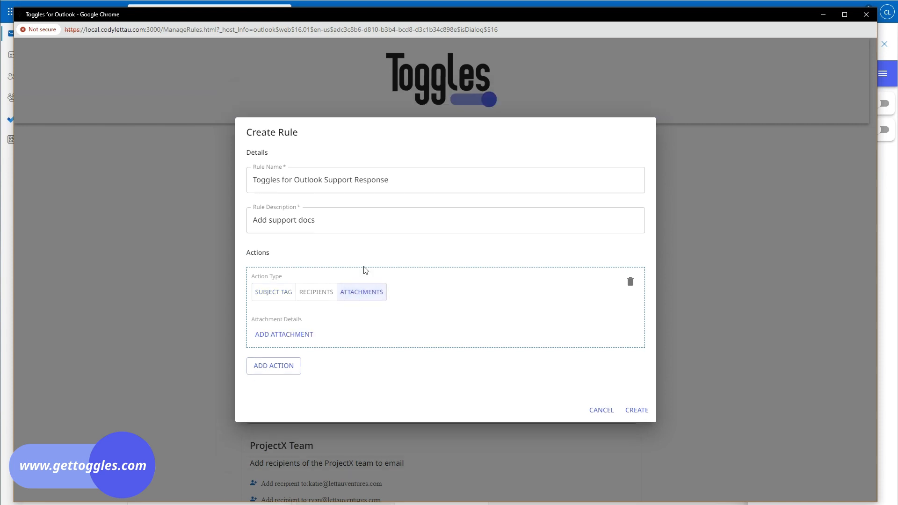
pyautogui.click(293, 339)
pyautogui.click(293, 311)
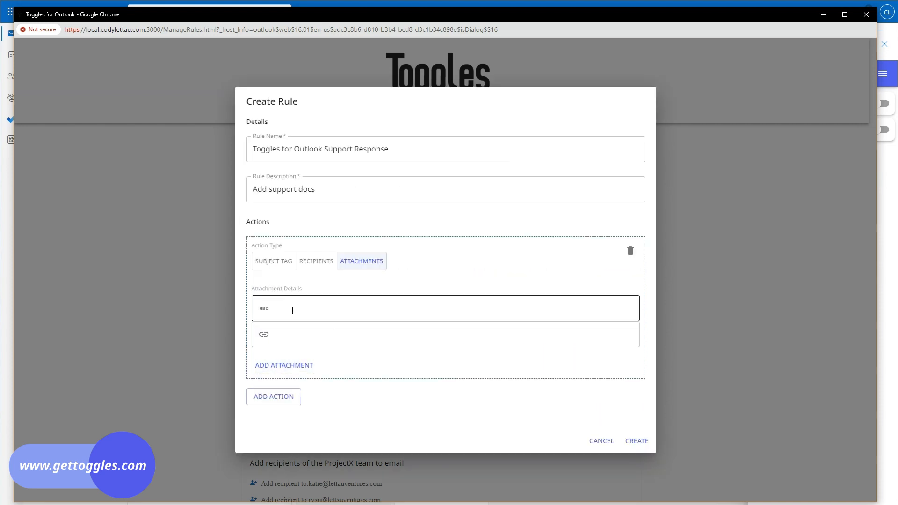
pyautogui.write('toggle')
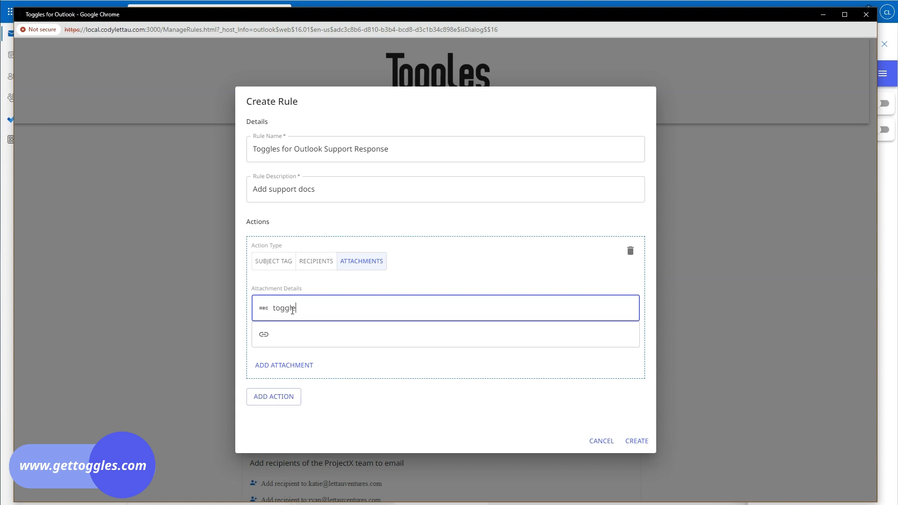
pyautogui.write('s-for-outlook.pdf')
pyautogui.hotkey('alt', 'Tab')
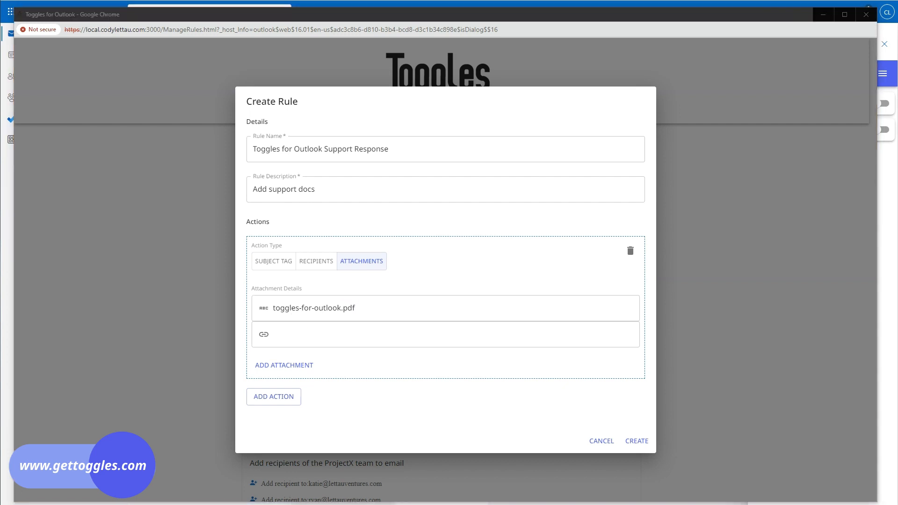
pyautogui.click(372, 333)
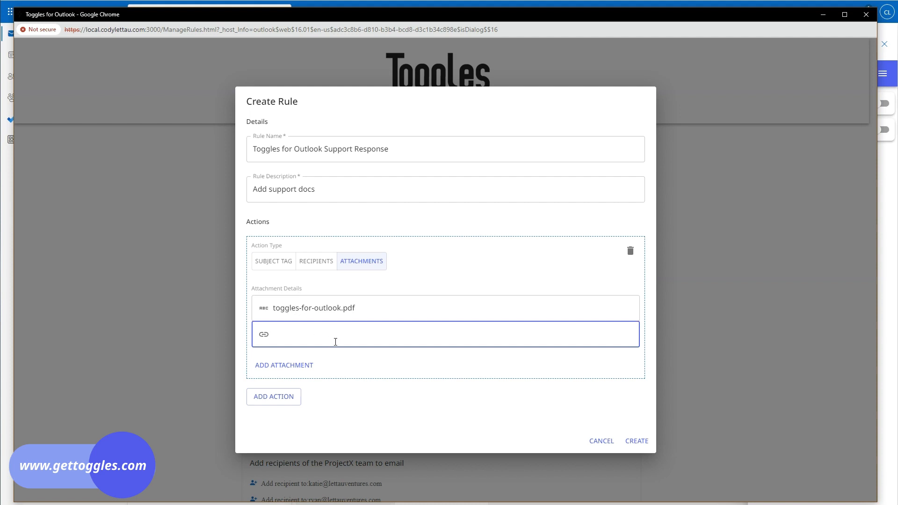
pyautogui.write('https://www.gettoggles.com/docs/toggles-for-outlook-support.pdf')
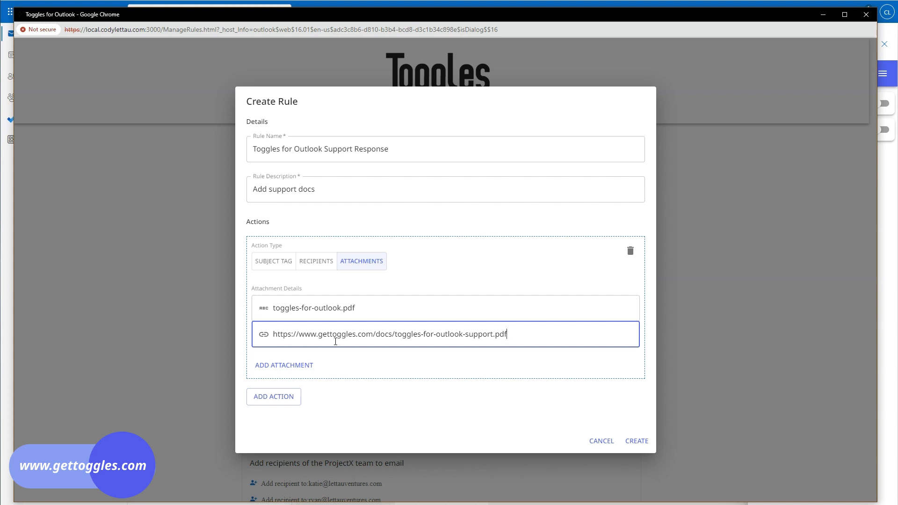
# Step: Save the Support Response rule, then open Send Securely for editing
pyautogui.click(633, 442)
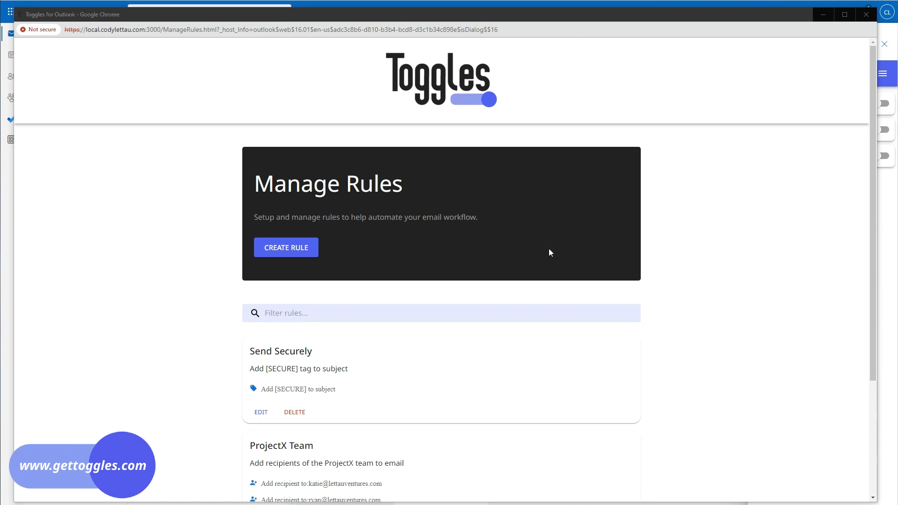
pyautogui.scroll(-3, 538, 250)
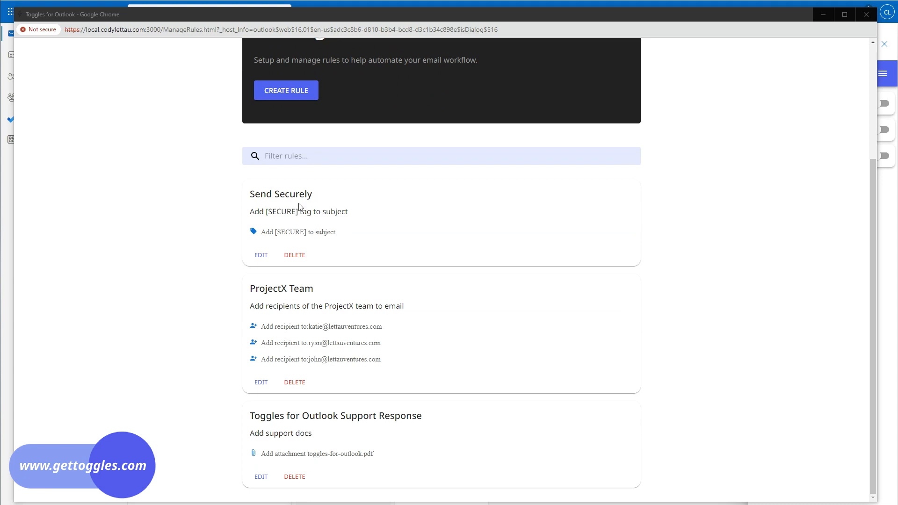
pyautogui.click(261, 256)
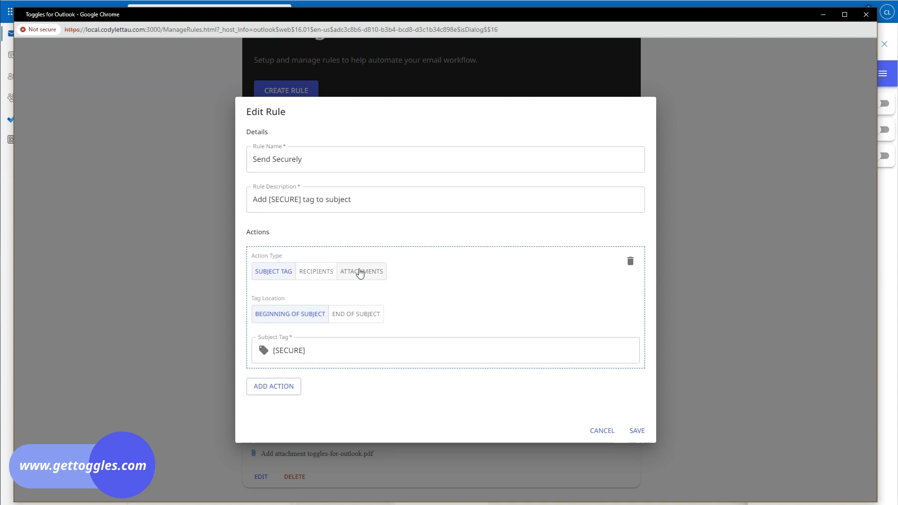
# Step: Change SECURE to ENCRYPT in the Send Securely rule's description and subject tag, then save
pyautogui.doubleClick(282, 201)
pyautogui.write('ENCRYPT')
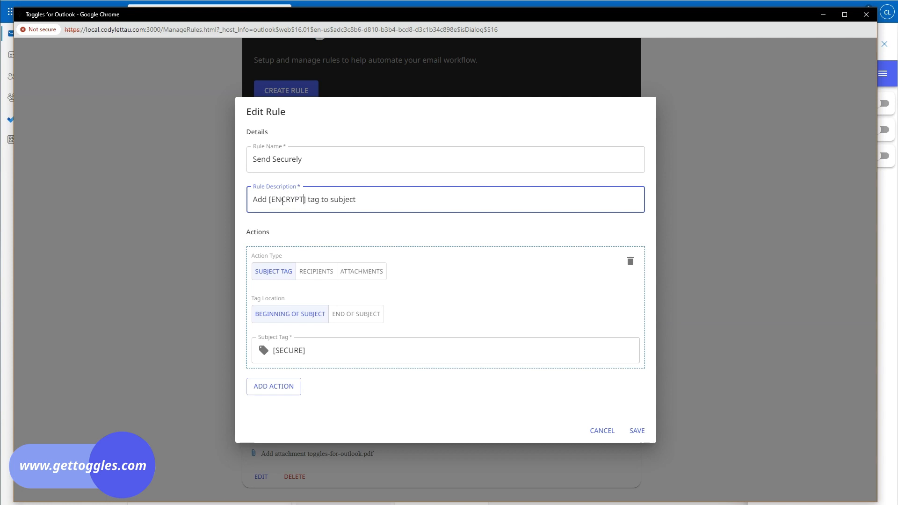
pyautogui.doubleClick(283, 201)
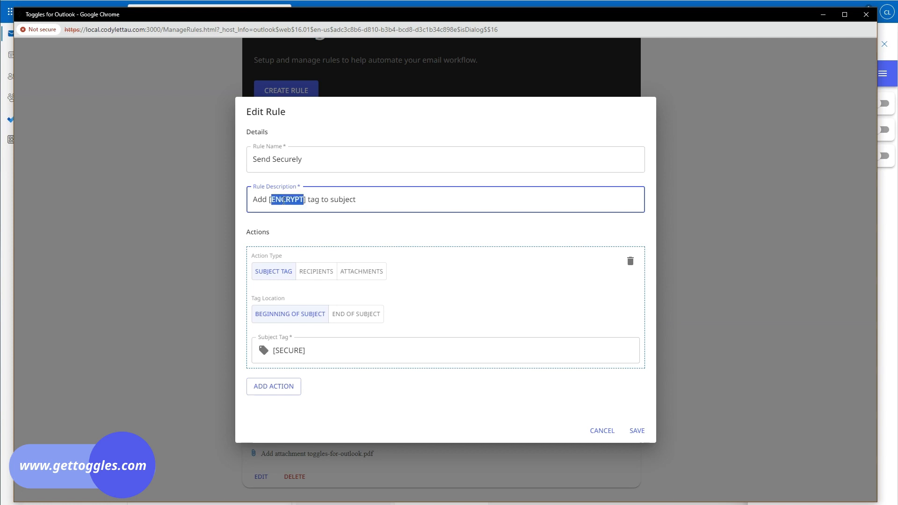
pyautogui.doubleClick(292, 351)
pyautogui.write('ENCRYPT')
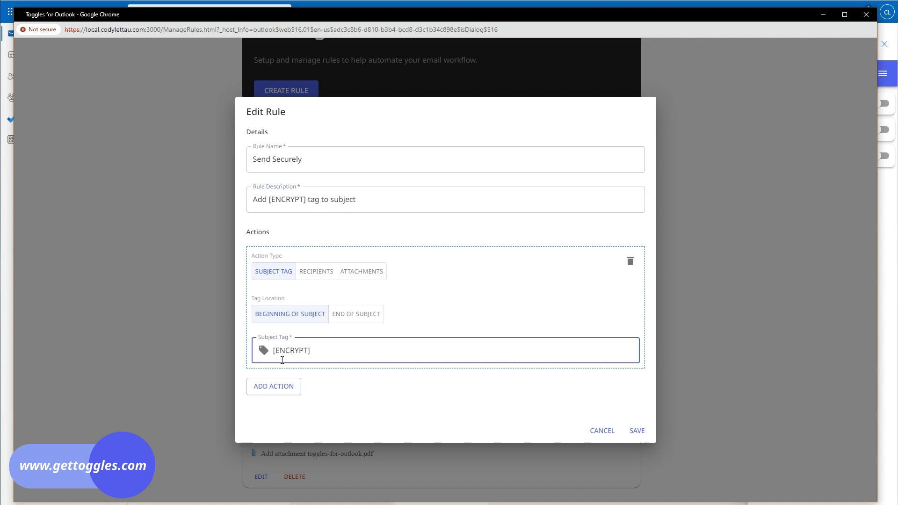
pyautogui.click(638, 432)
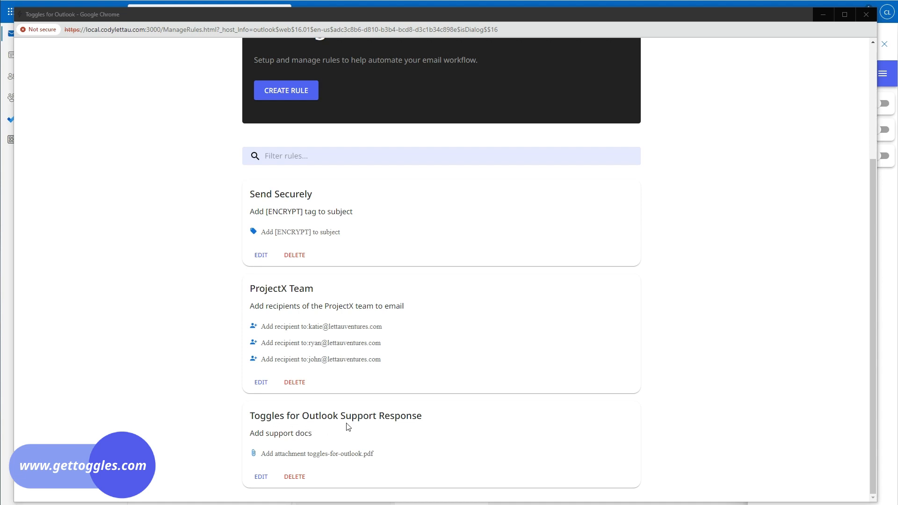
# Step: Give Support Response a second action with subject tag [SUPPORT], save it, and close Manage Rules
pyautogui.click(261, 477)
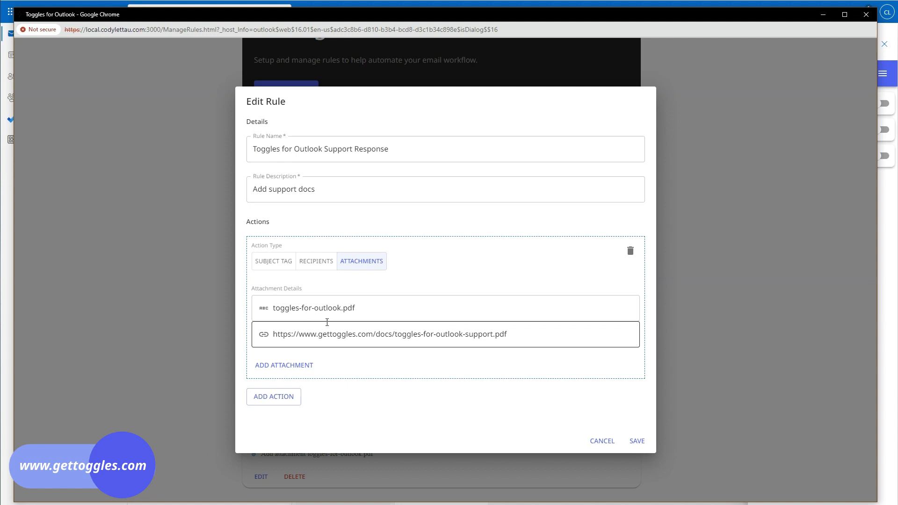
pyautogui.click(281, 399)
pyautogui.scroll(-2, 321, 389)
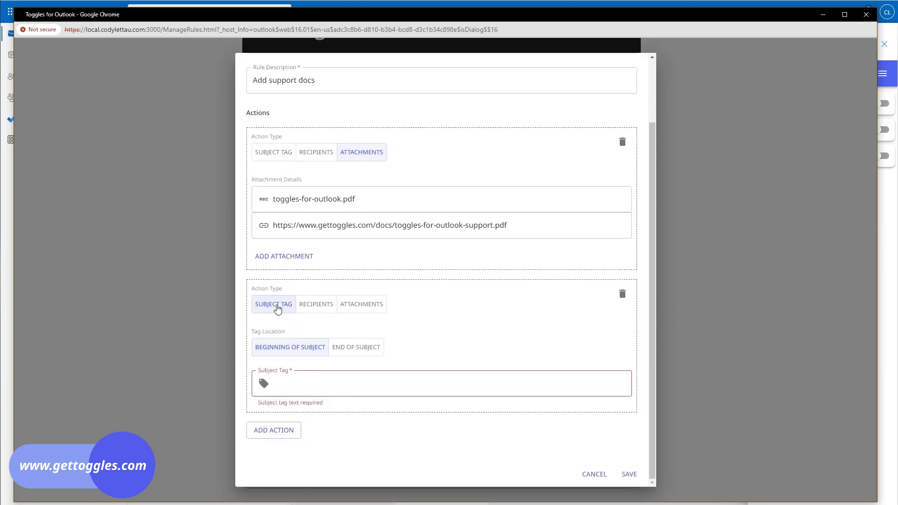
pyautogui.click(306, 382)
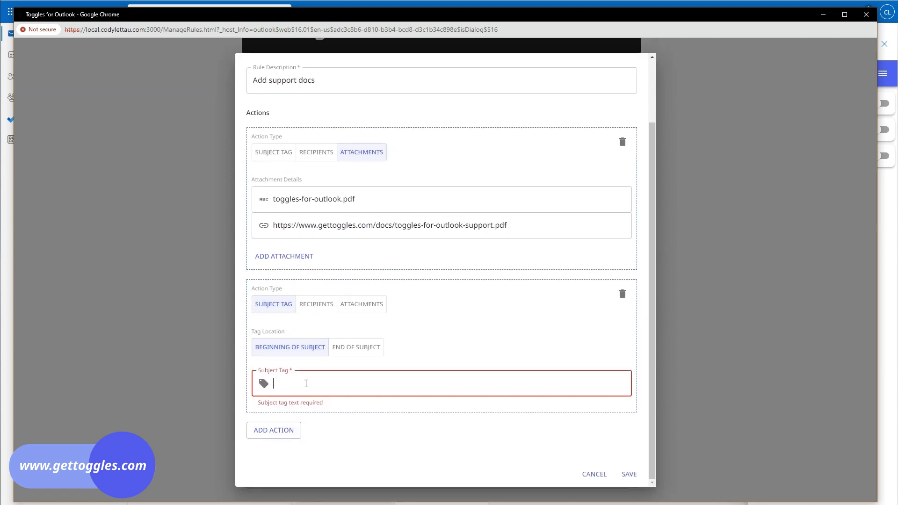
pyautogui.write('[SUPPORT')
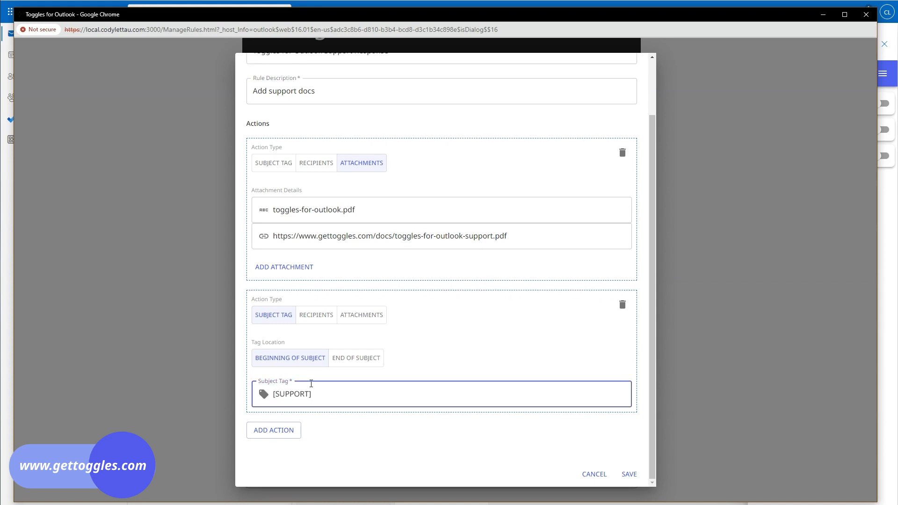
pyautogui.click(630, 475)
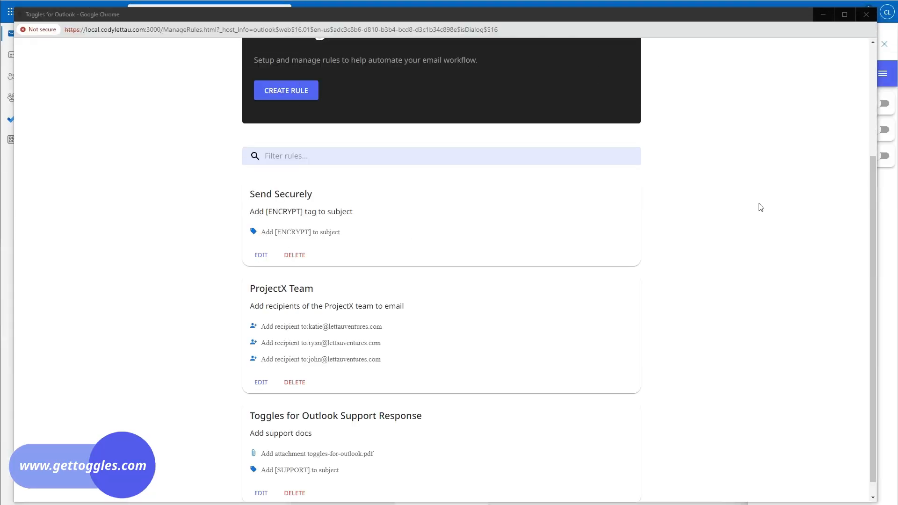
pyautogui.scroll(4, 748, 215)
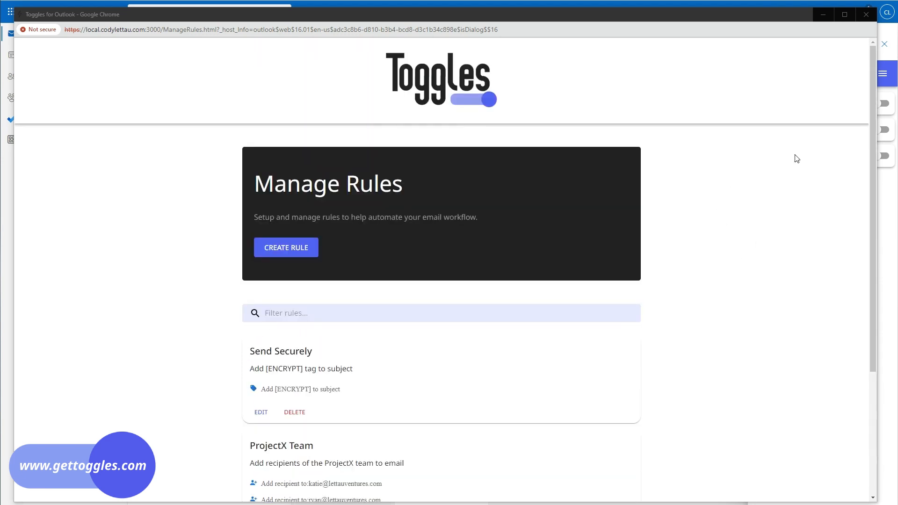
pyautogui.click(866, 15)
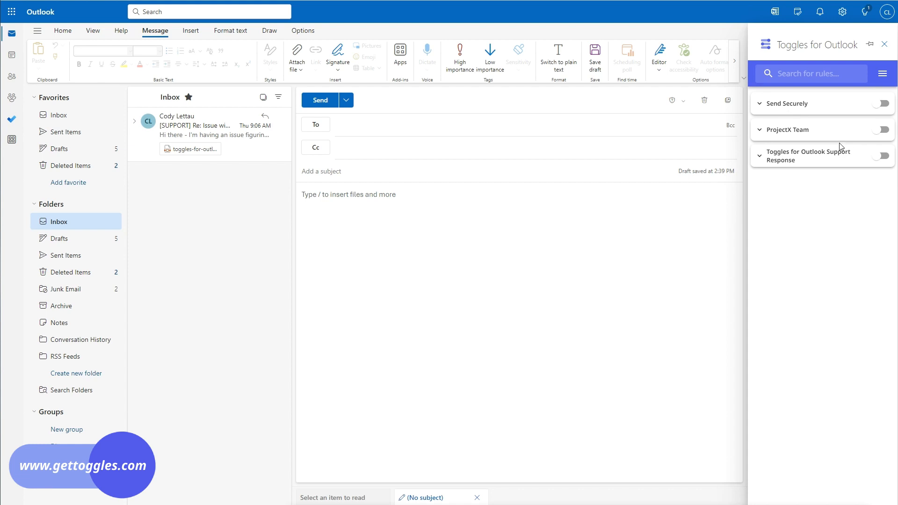
# Step: Expand Send Securely, ProjectX Team and Support Response to show their actions in the Toggles pane
pyautogui.click(760, 104)
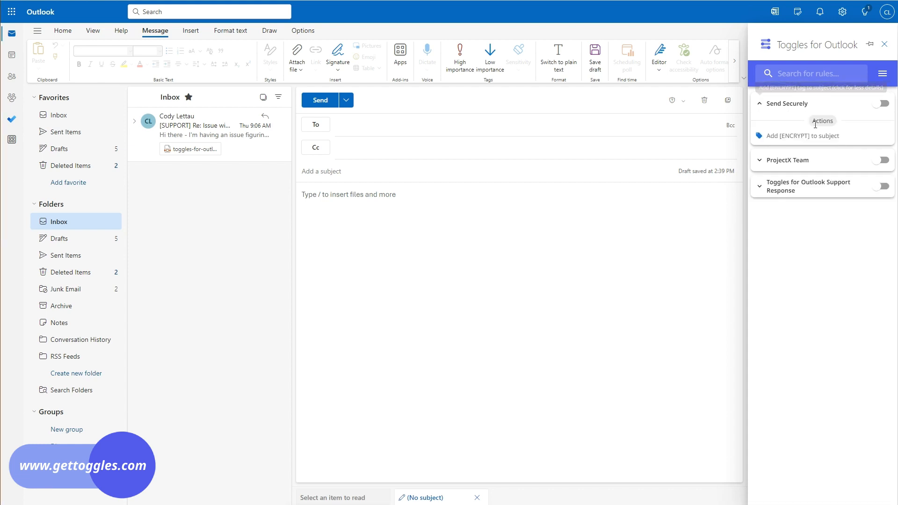
pyautogui.click(761, 162)
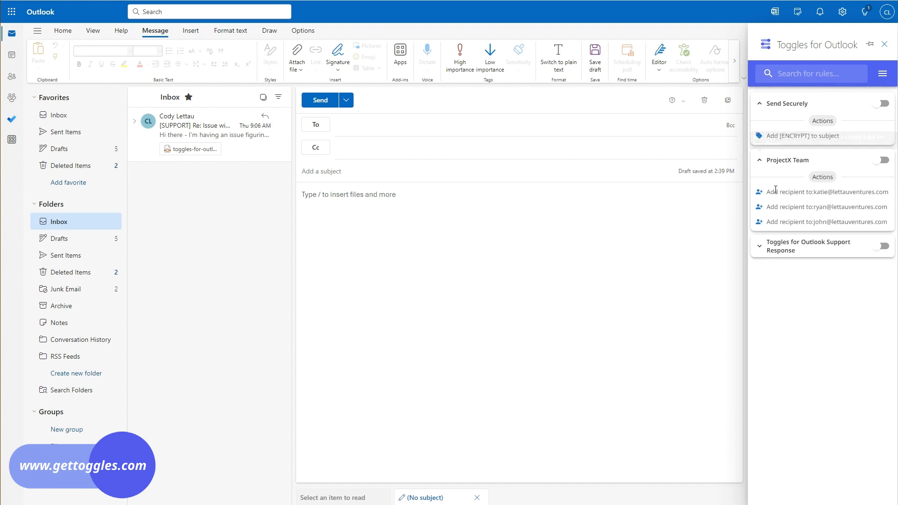
pyautogui.click(759, 248)
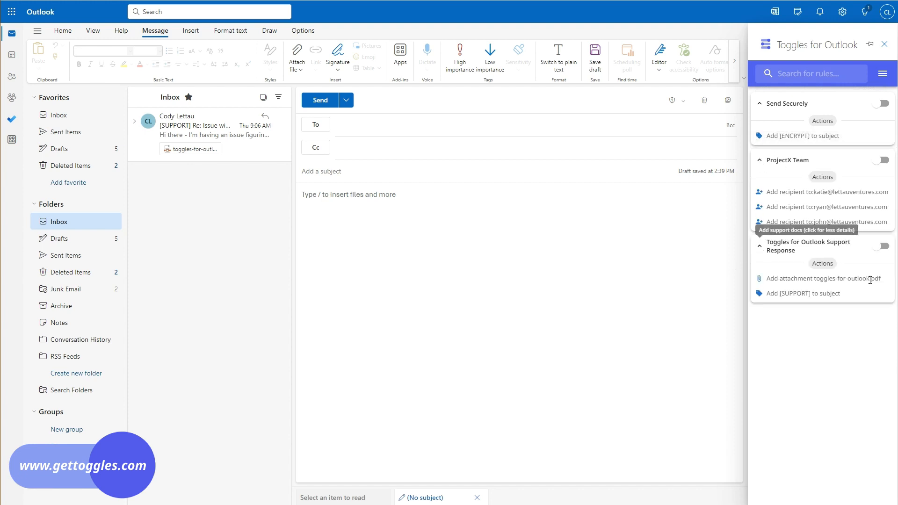